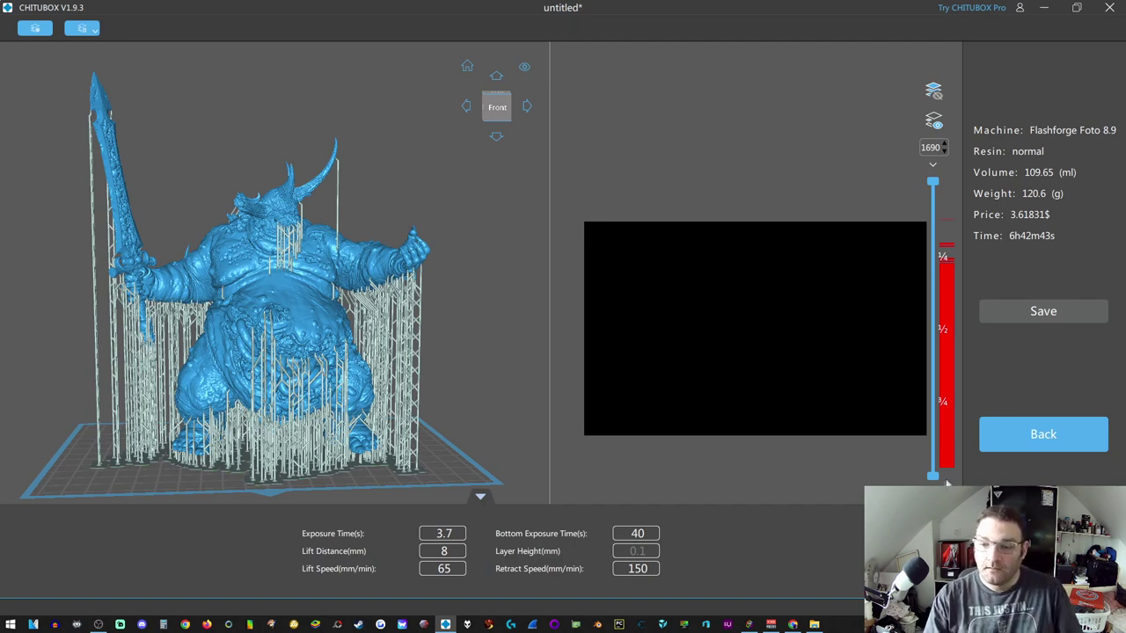
- Scrub through the layer preview and save the sliced model to the Desktop as _GUO2_Hollowed in fdg format
left_click_drag(933, 476, 922, 134)
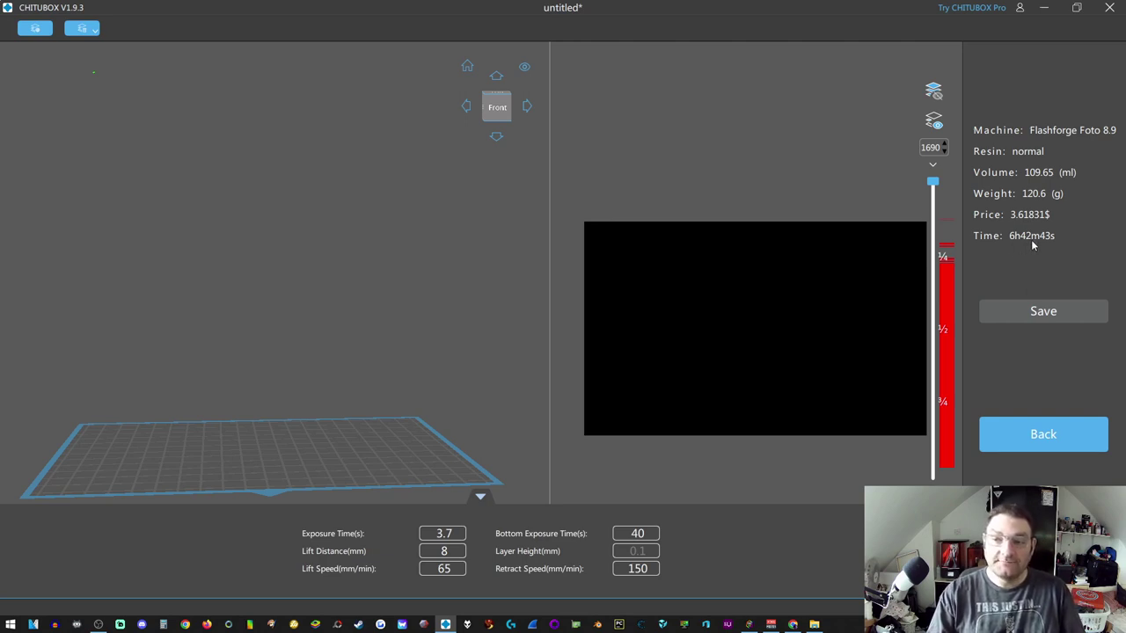
left_click(1026, 314)
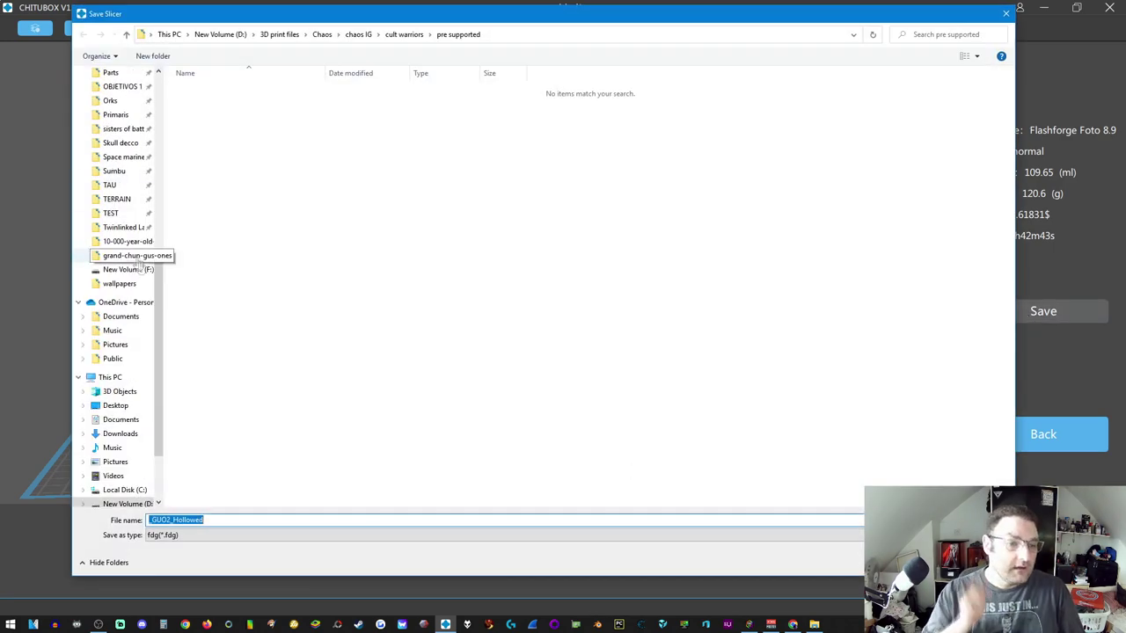
left_click(132, 405)
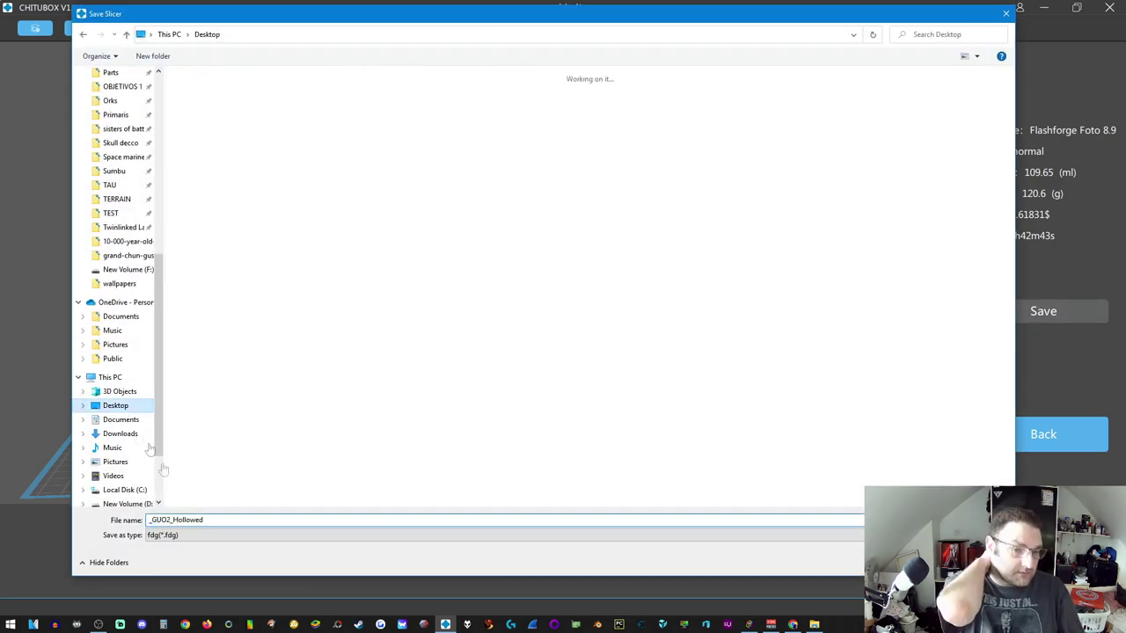
left_click(246, 520)
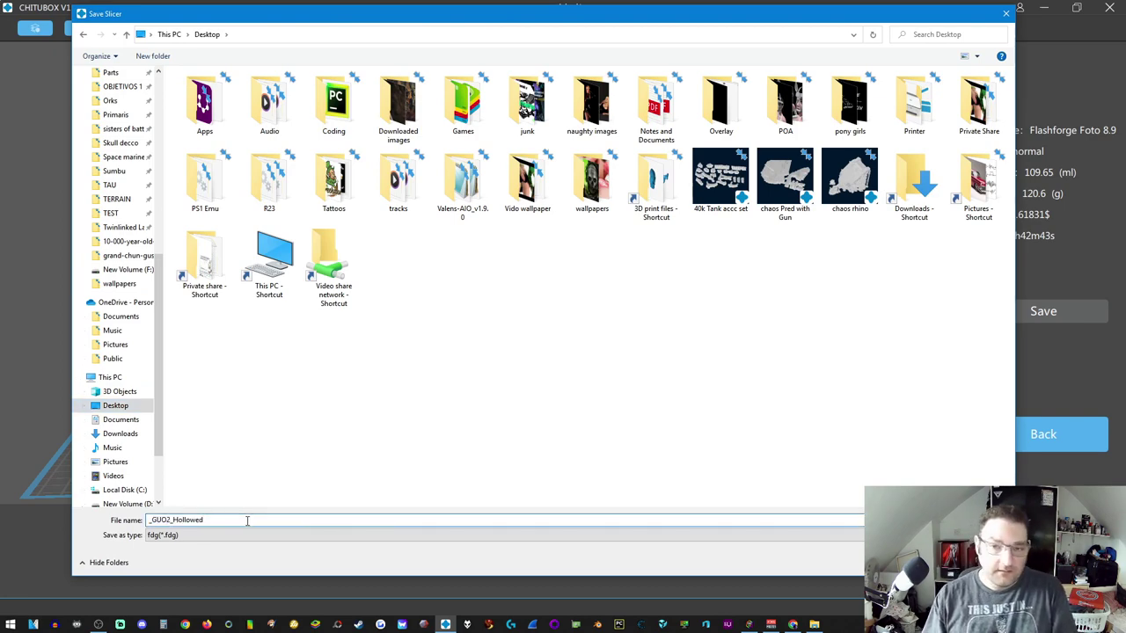
key("Return")
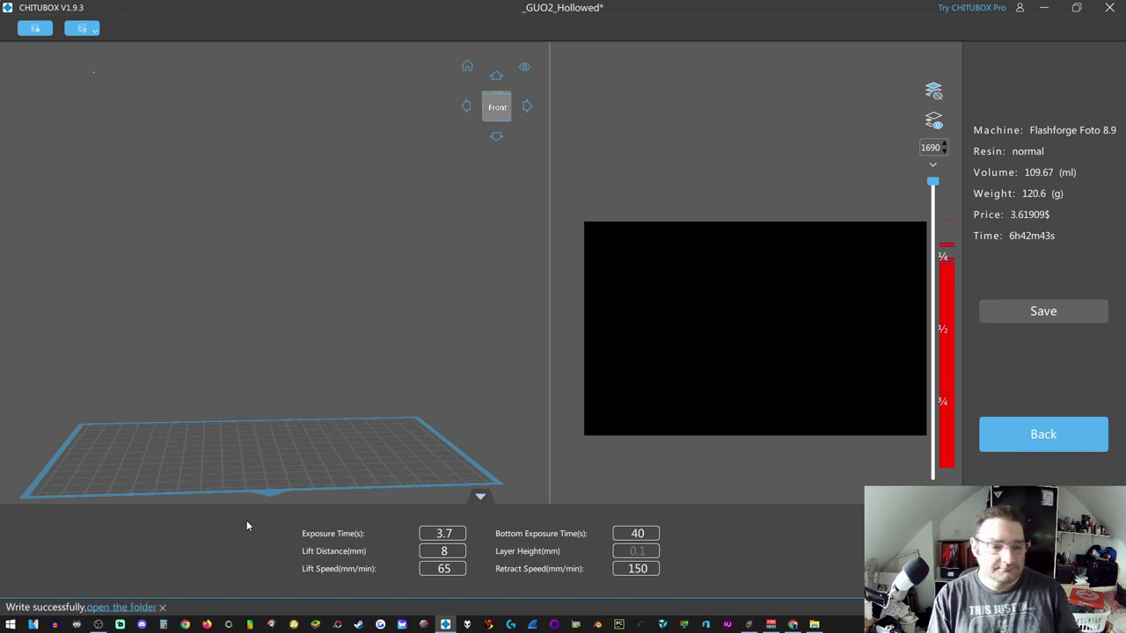
- Quit the slicer, close the pre supported folder window and place the _GUO2_Hollowed file beside the other desktop icons
left_click(1107, 7)
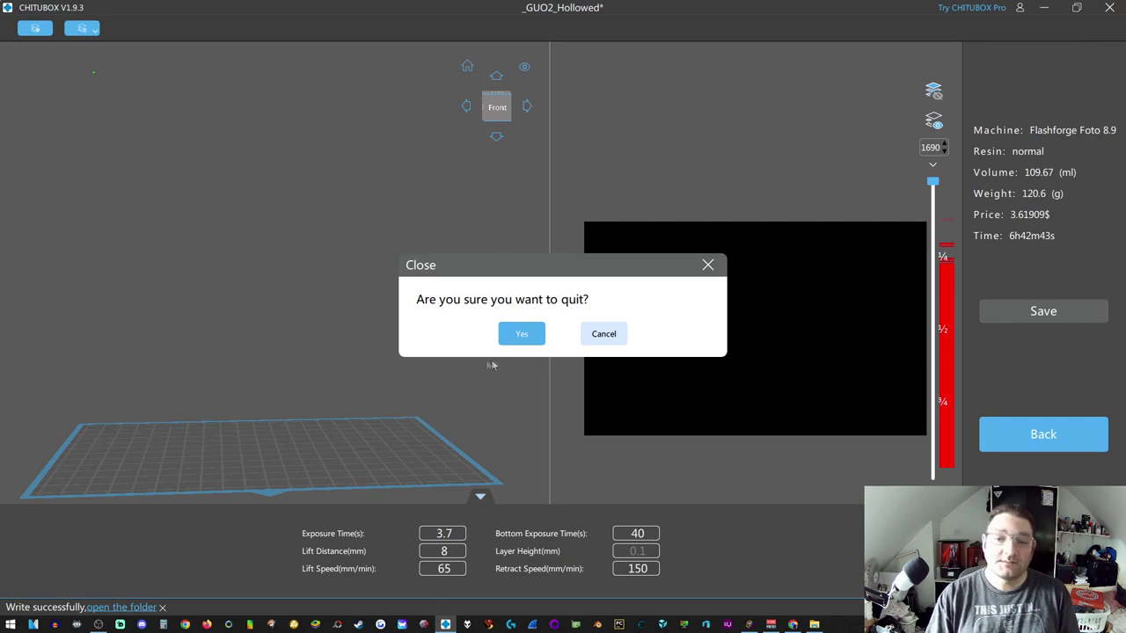
left_click(519, 335)
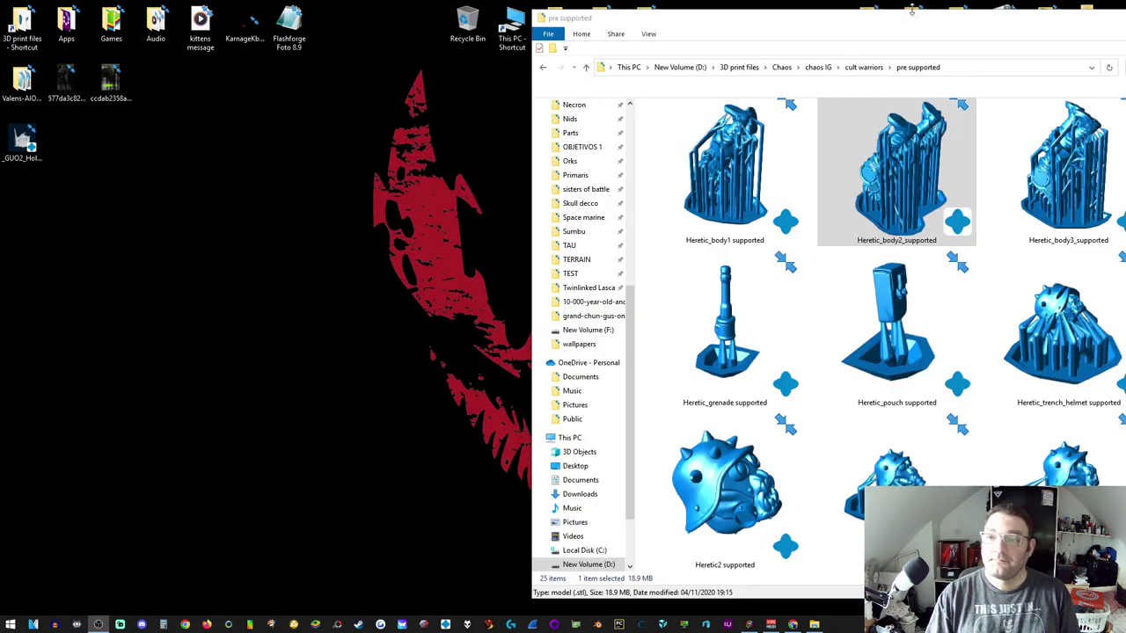
left_click_drag(913, 9, 529, 64)
left_click(959, 52)
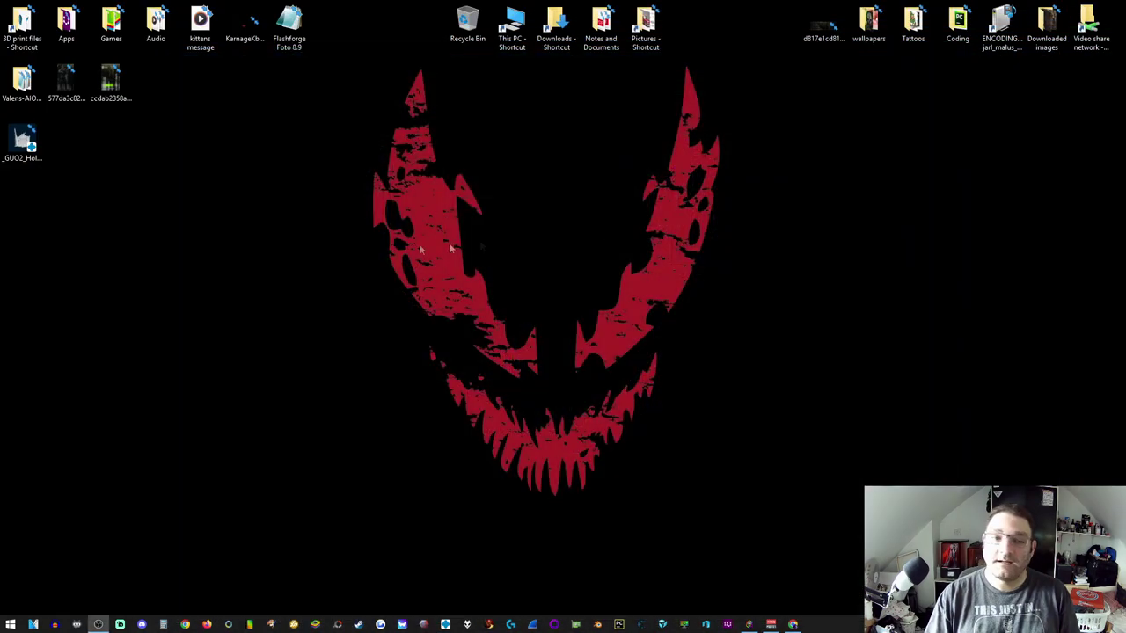
left_click_drag(22, 141, 165, 84)
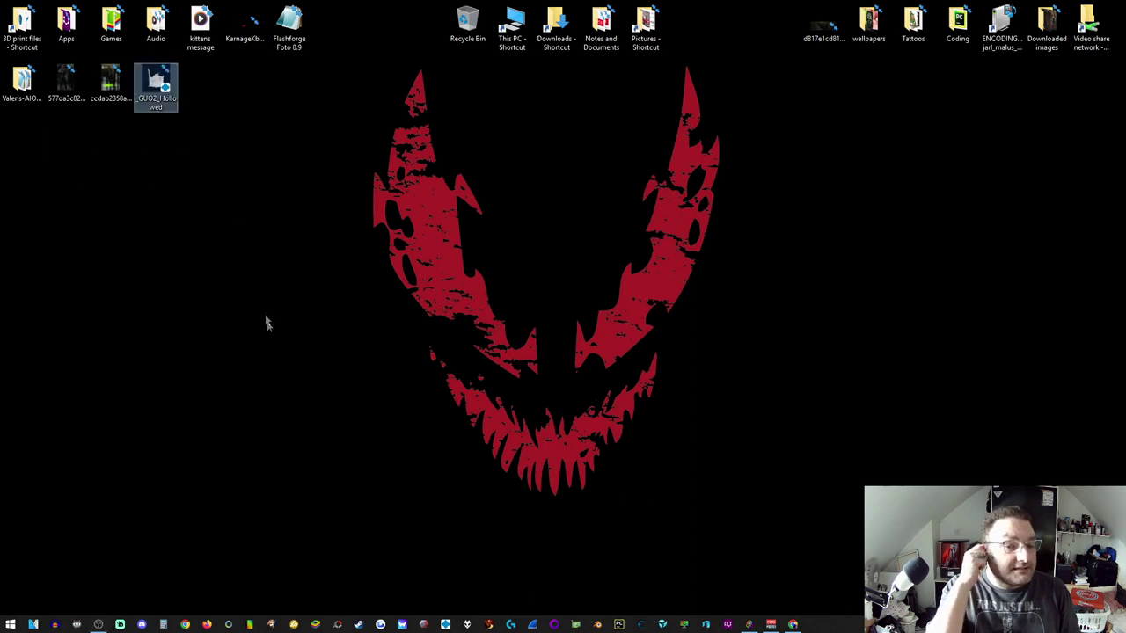
- Open UVtools and install the available update to version 3.12.2
left_click(726, 626)
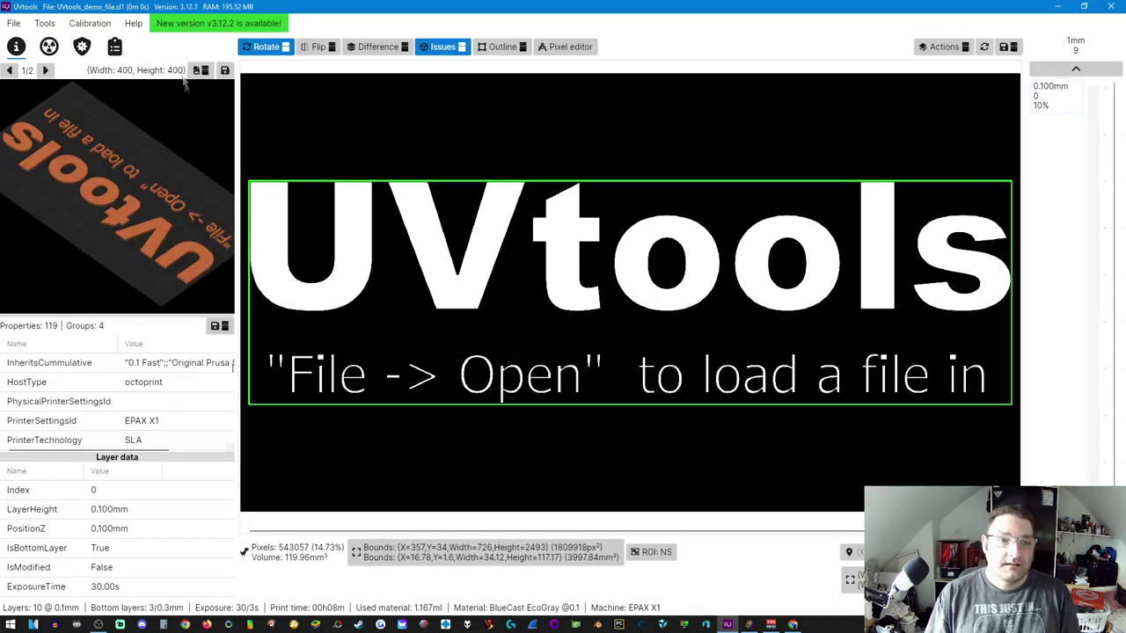
left_click(218, 23)
left_click(634, 381)
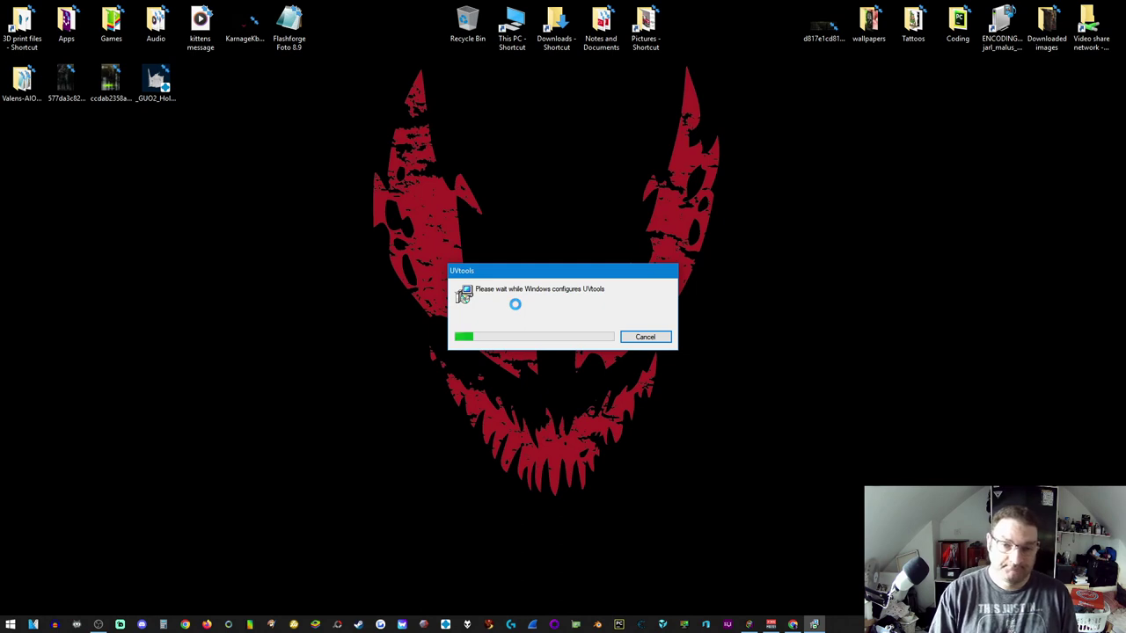
left_click(532, 445)
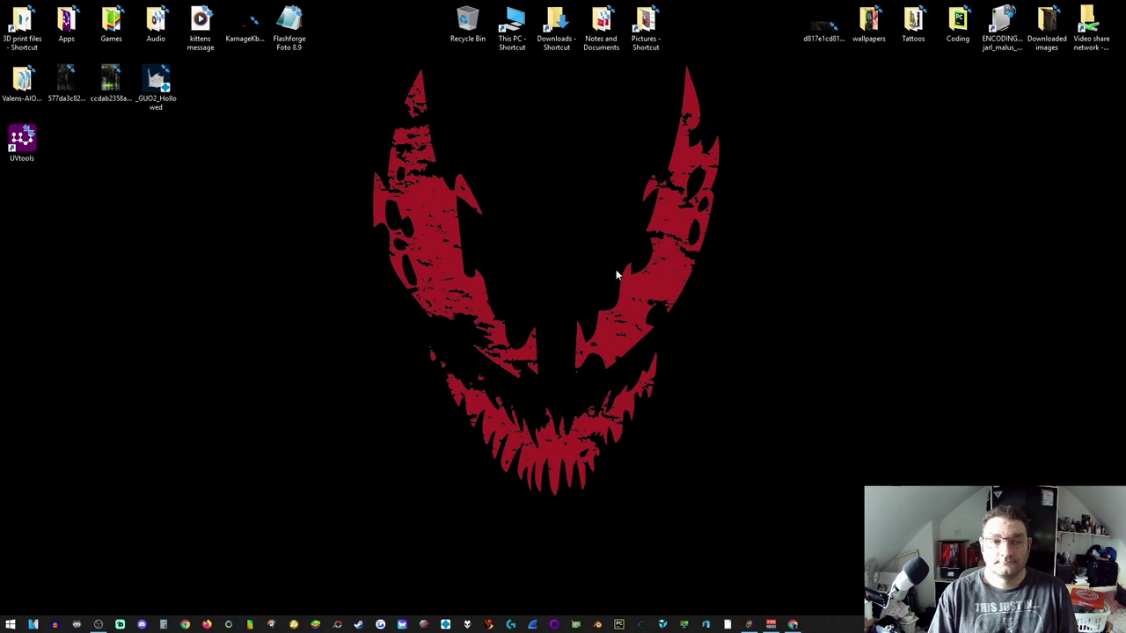
- Remove the outdated UVtools shortcut from the taskbar and start the updated UVtools using its new shortcut
right_click(726, 625)
left_click(694, 603)
left_click_drag(22, 139, 792, 624)
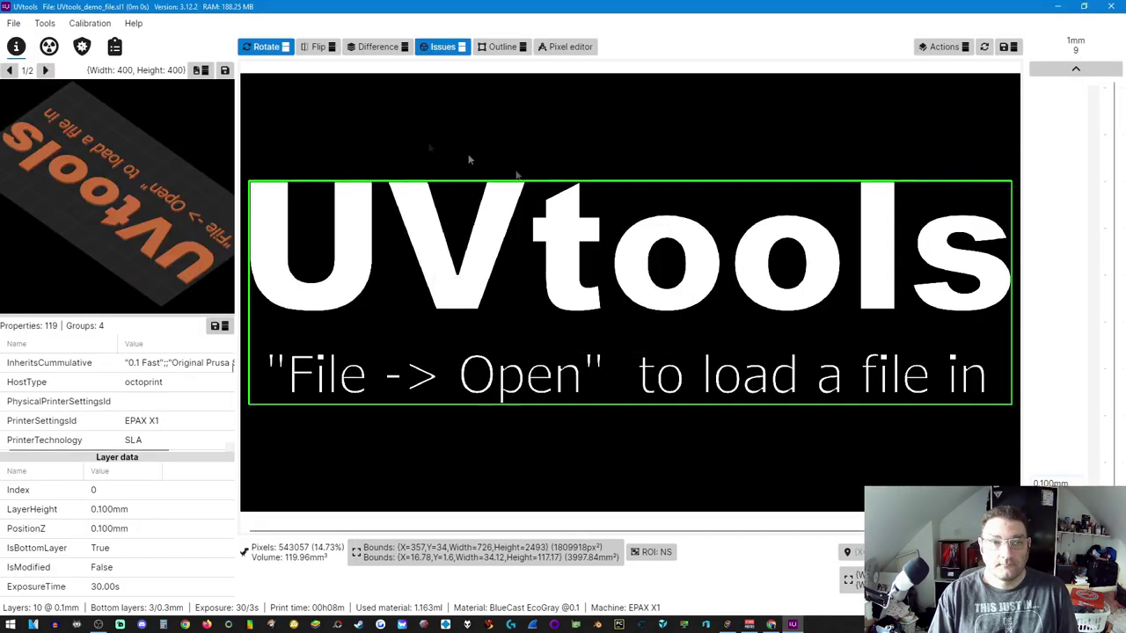
- Load the _GUO2_Hollowed.fdg file from the desktop into UVtools and maximize the window
double_click(289, 7)
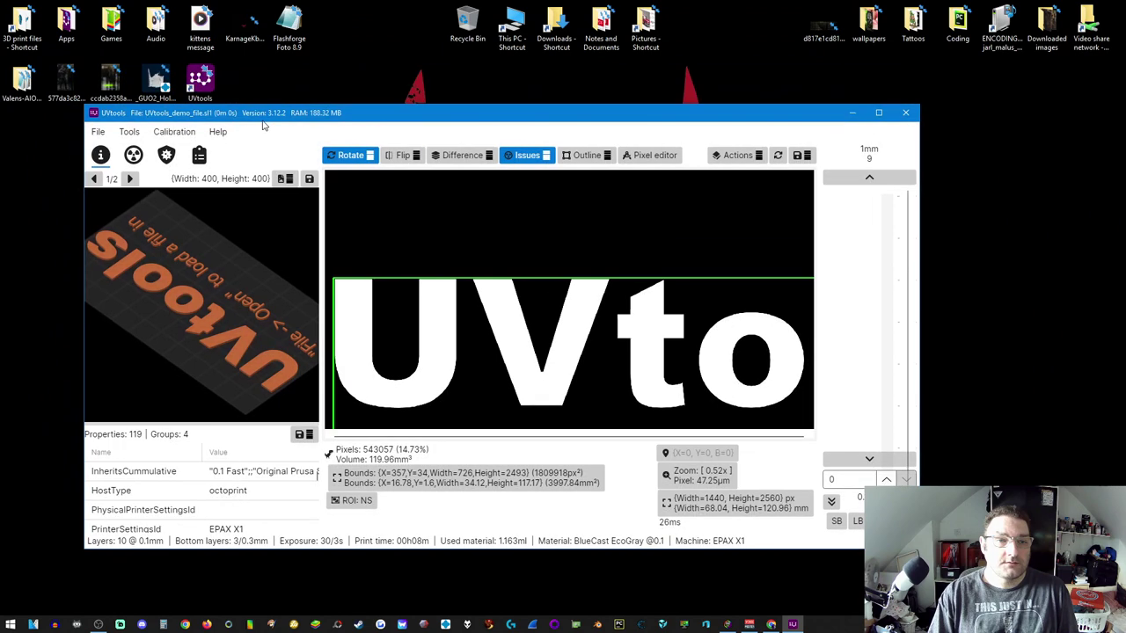
left_click_drag(156, 81, 444, 256)
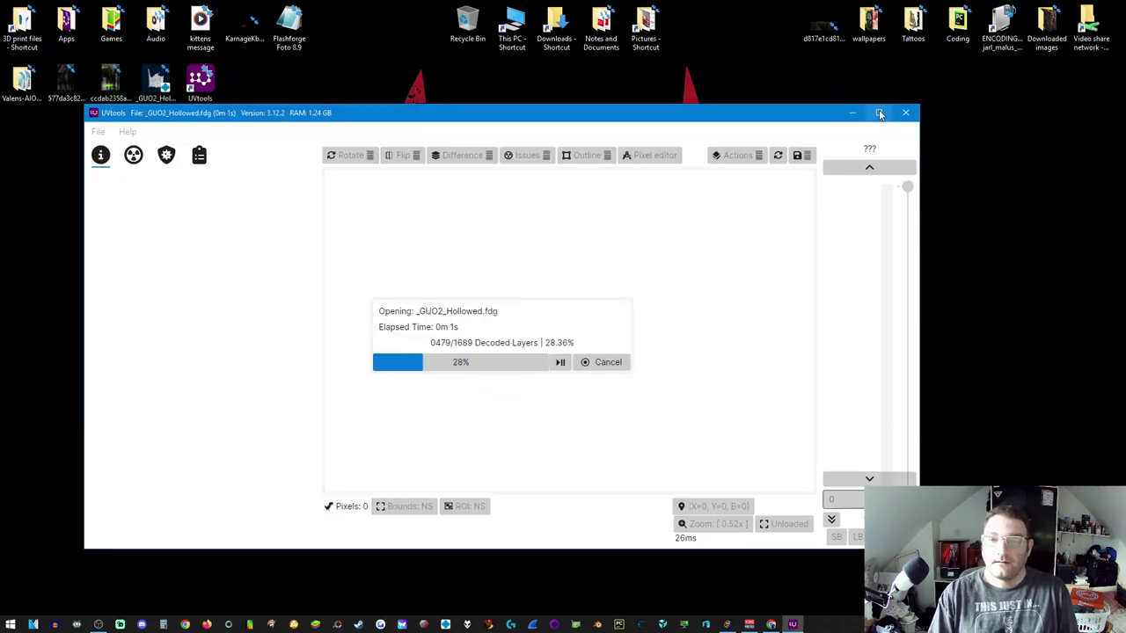
left_click(879, 112)
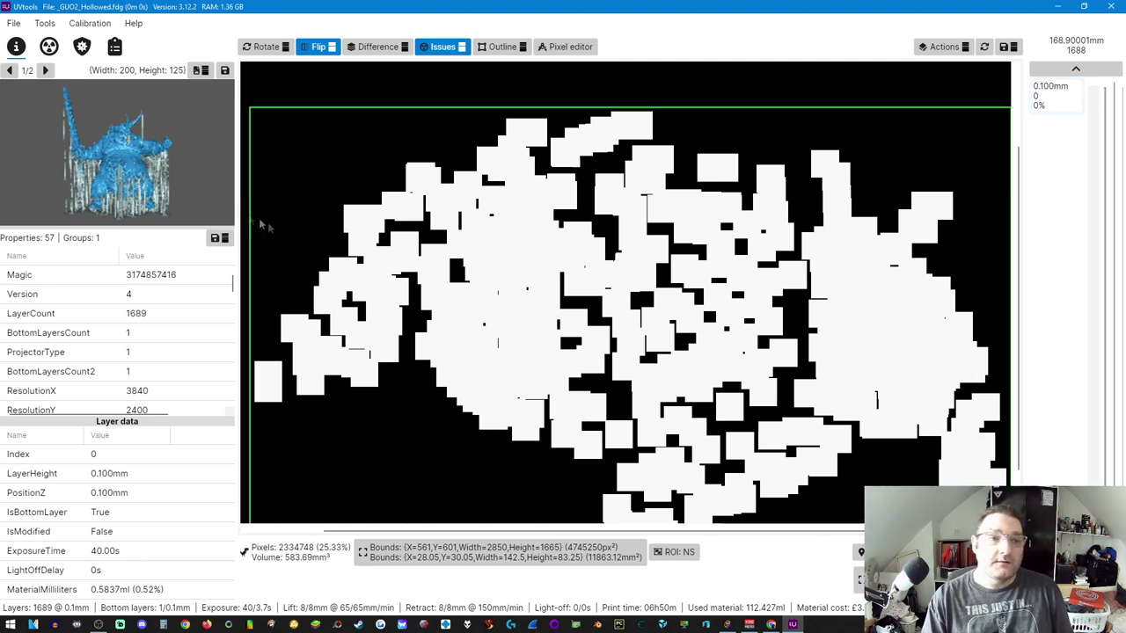
- Apply all four suggestions: 3 bottom layers, transition layers, 15/2s wait time before cure, and model position
left_click(82, 47)
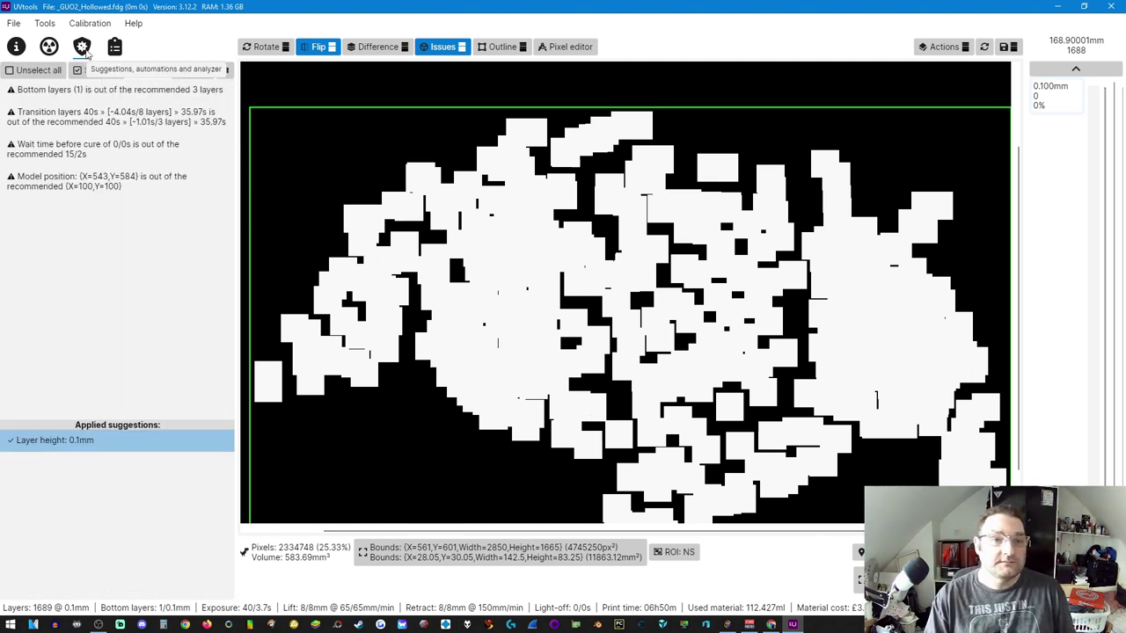
left_click(145, 92)
left_click(150, 114)
left_click(167, 149)
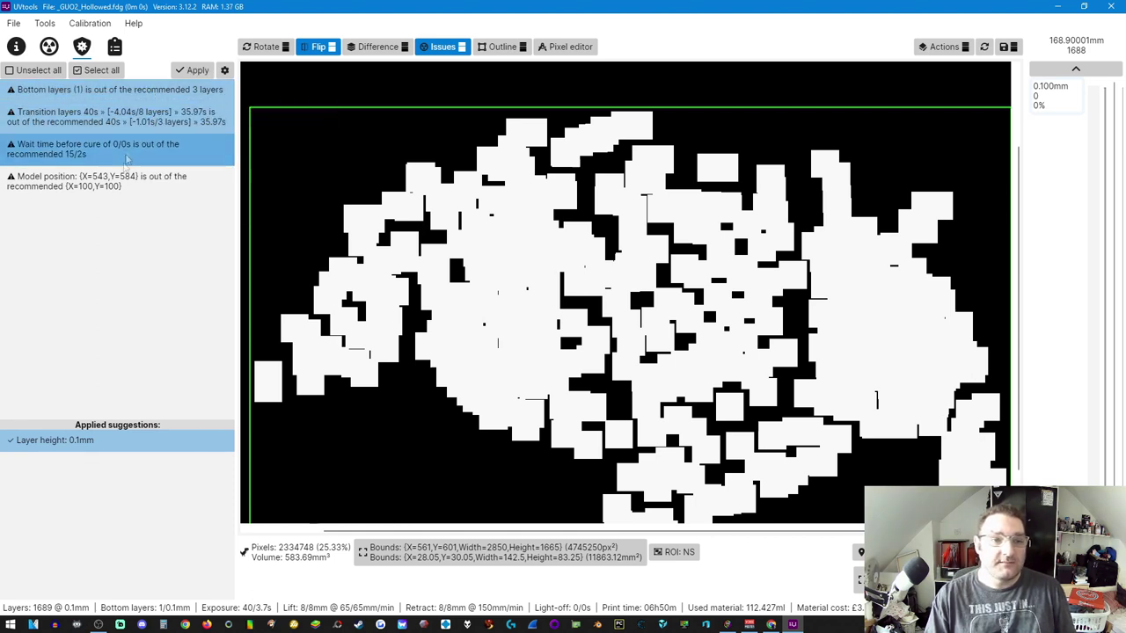
left_click(174, 183)
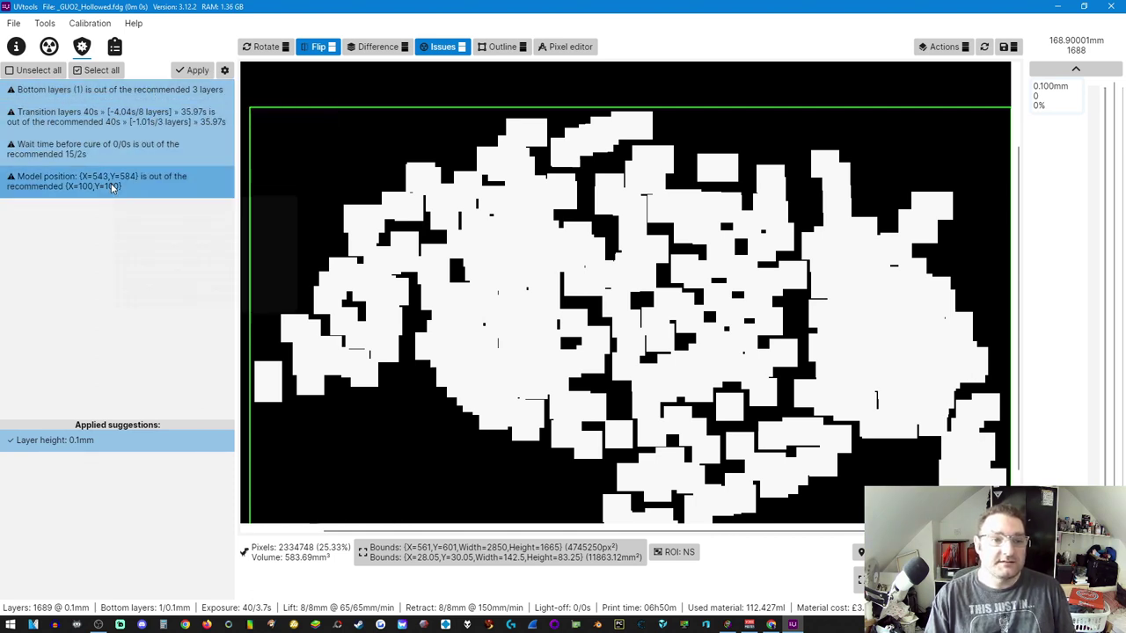
left_click(194, 70)
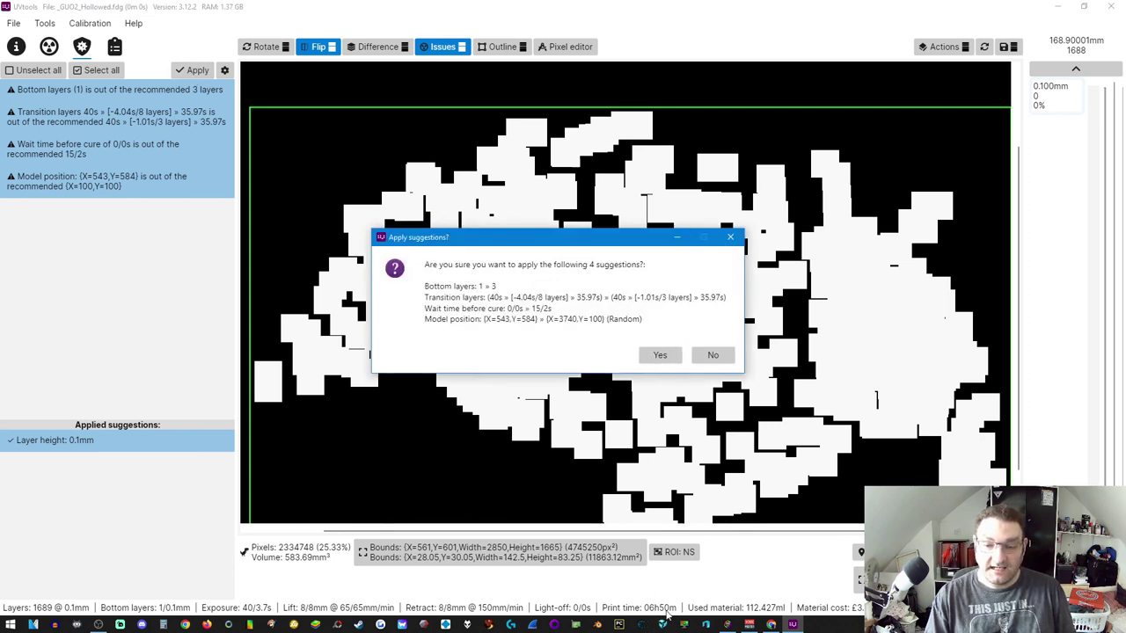
left_click(648, 357)
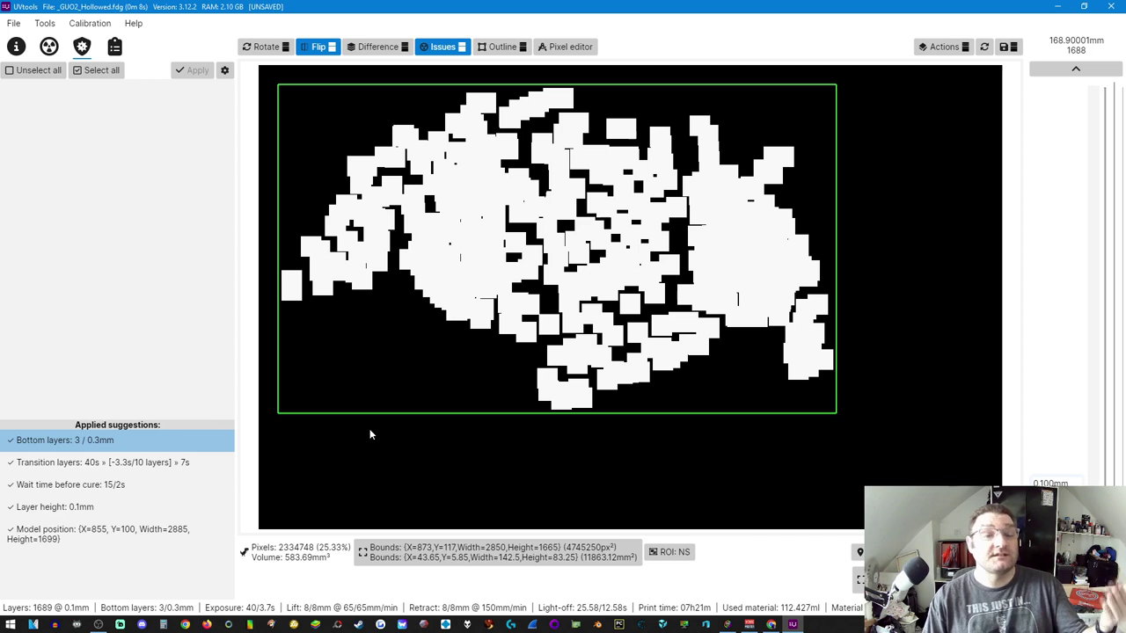
- Detect the print file's issues and collapse the Island, Overhang and ResinTrap groups to reach the suction cups
left_click(49, 49)
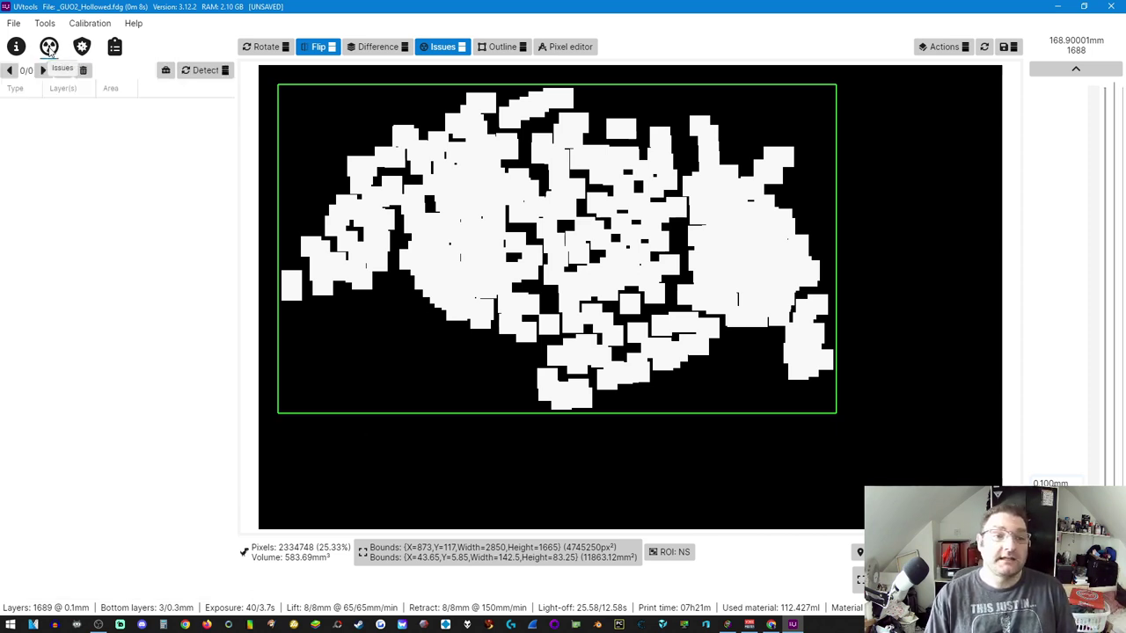
left_click(193, 70)
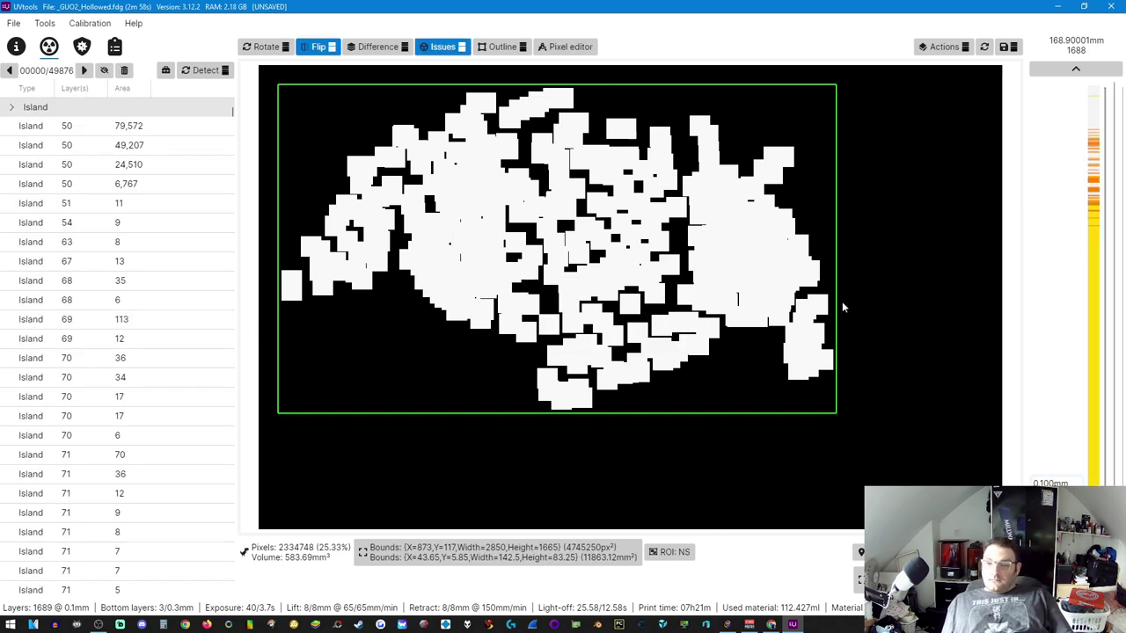
left_click(12, 106)
scroll(39, 291, "down", 6)
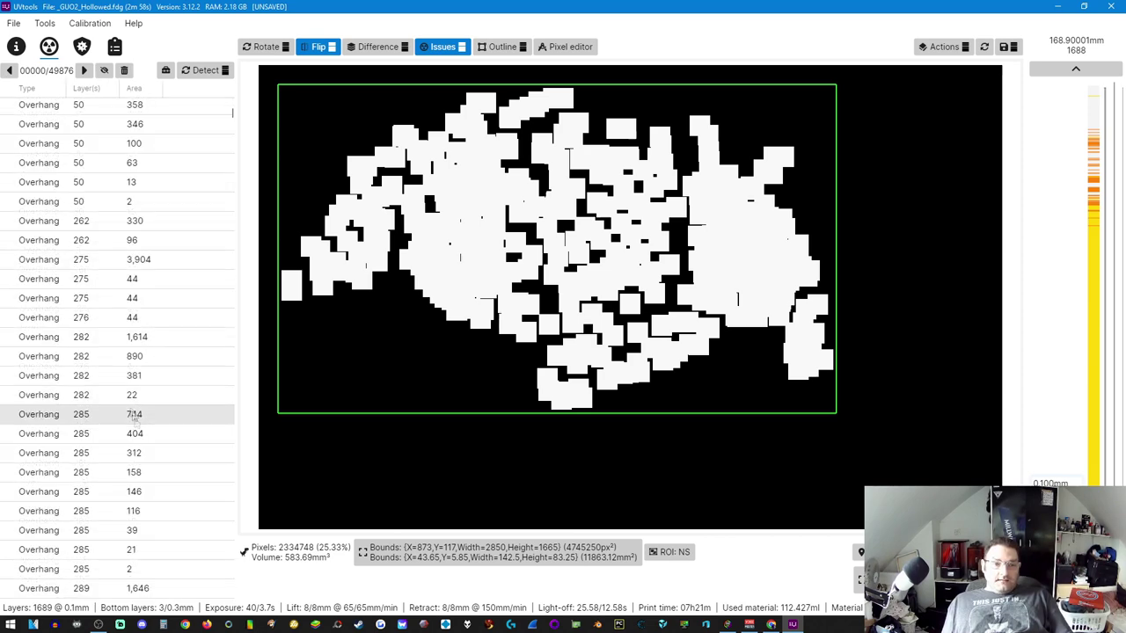
scroll(55, 239, "up", 3)
scroll(55, 239, "up", 3)
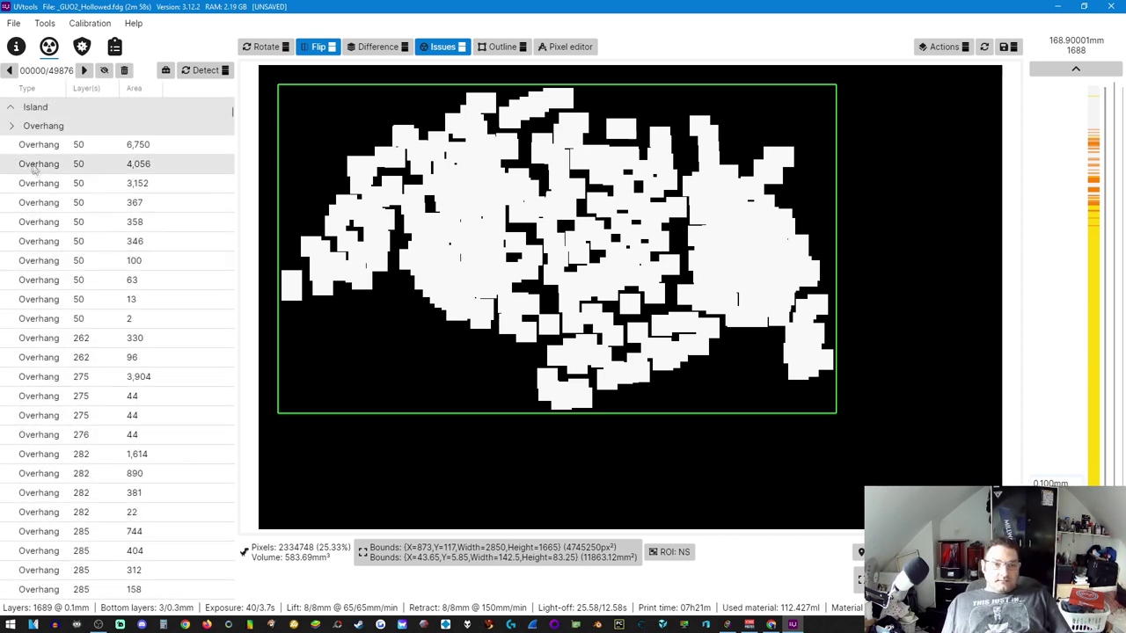
left_click(12, 126)
left_click(12, 144)
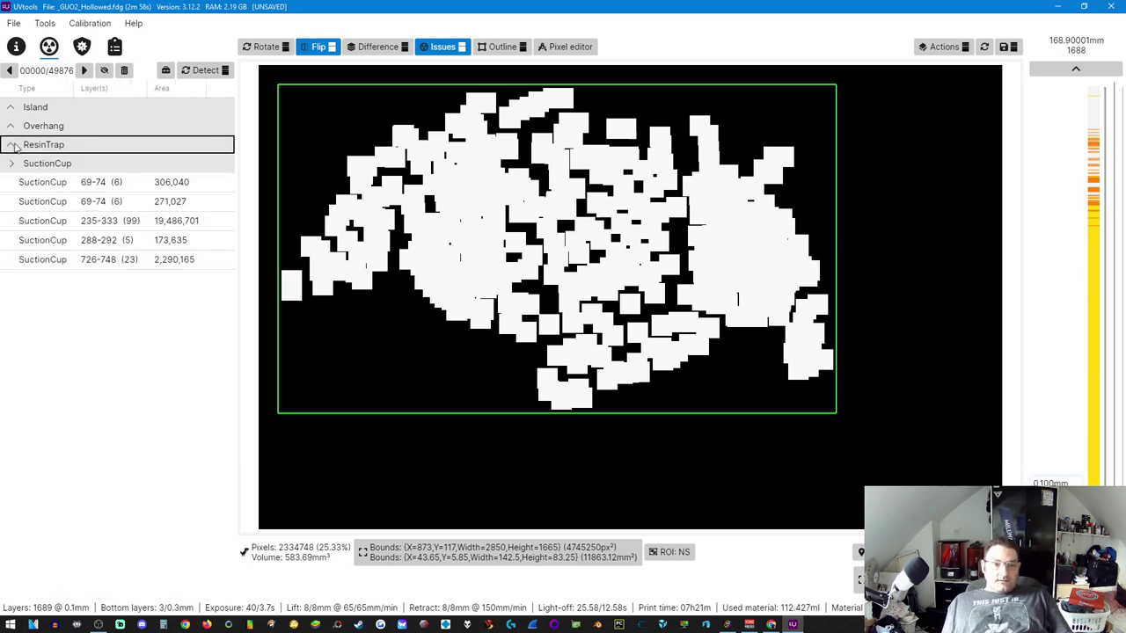
left_click(26, 164)
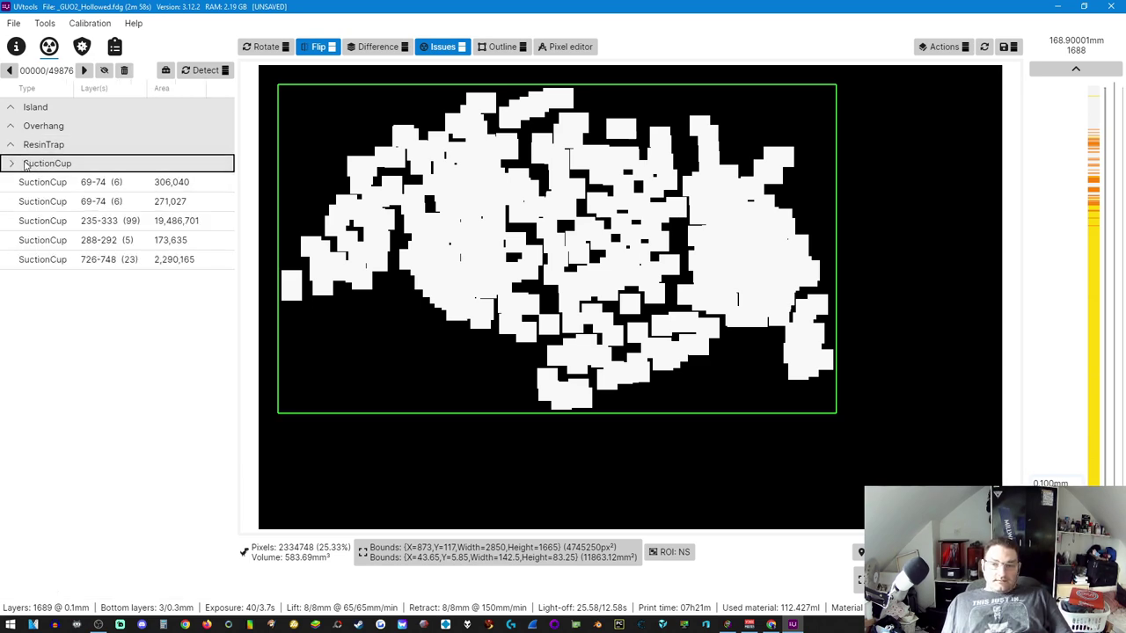
- Inspect the SuctionCup issues on their layers, select all five and fill/solidify them
left_click(49, 183)
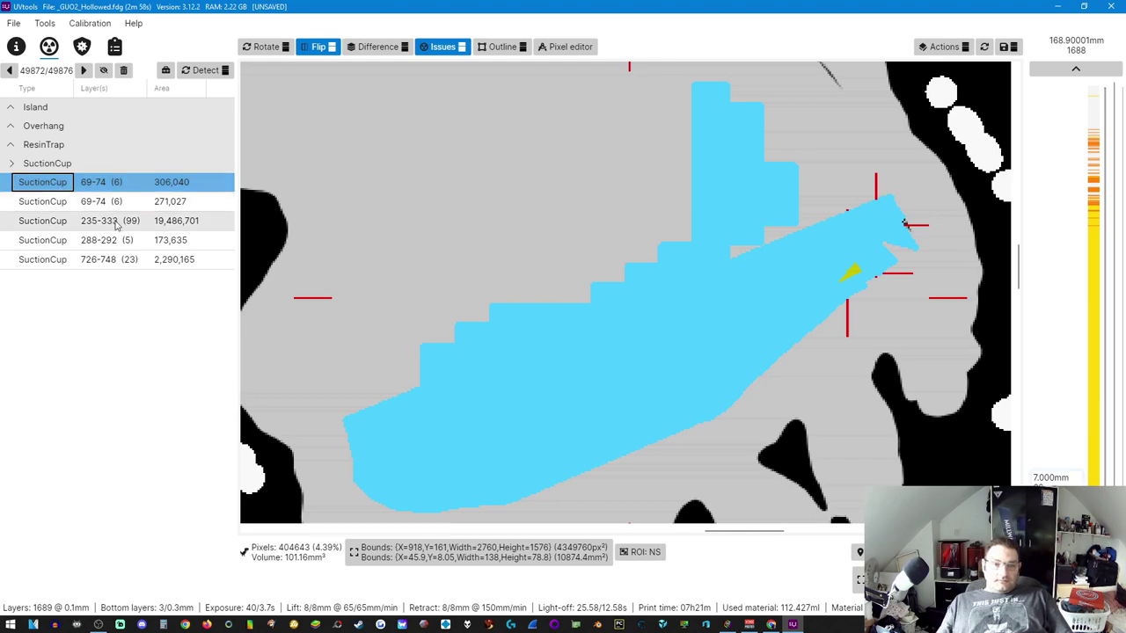
left_click(81, 260)
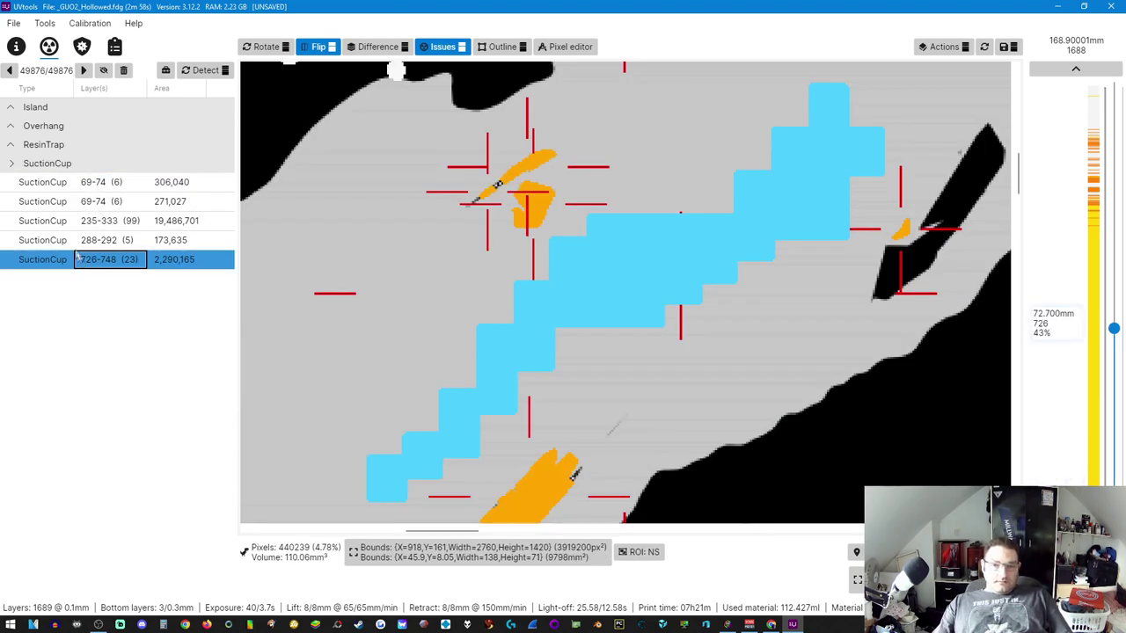
left_click(74, 240, "shift")
left_click(63, 221, "shift")
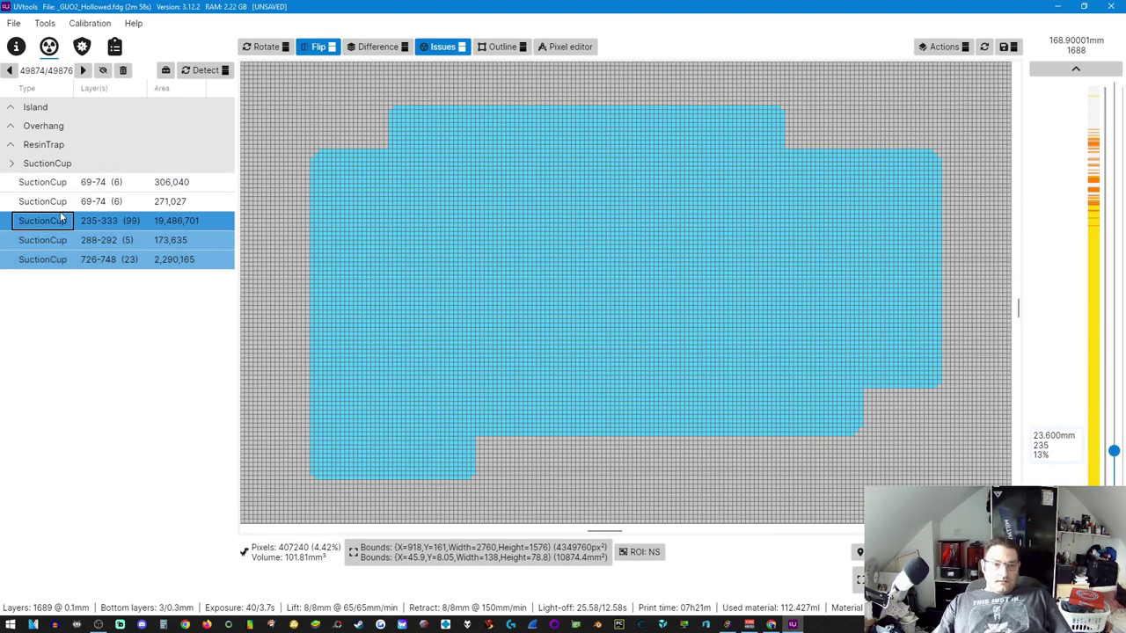
left_click(58, 202, "shift")
left_click(58, 182, "shift")
double_click(668, 443)
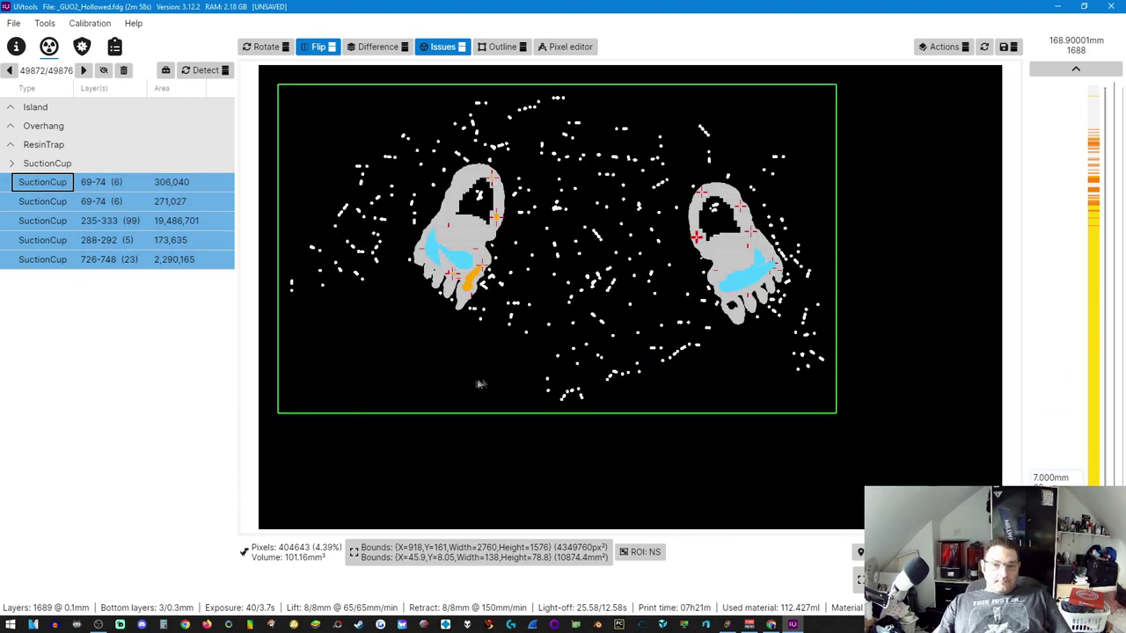
right_click(148, 266)
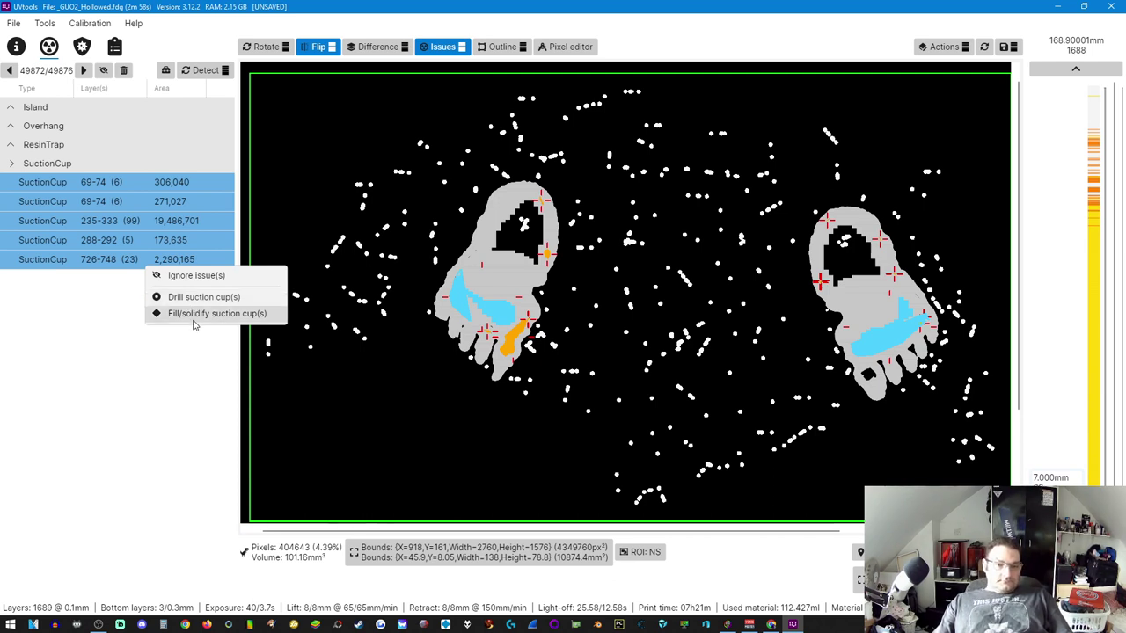
left_click(191, 314)
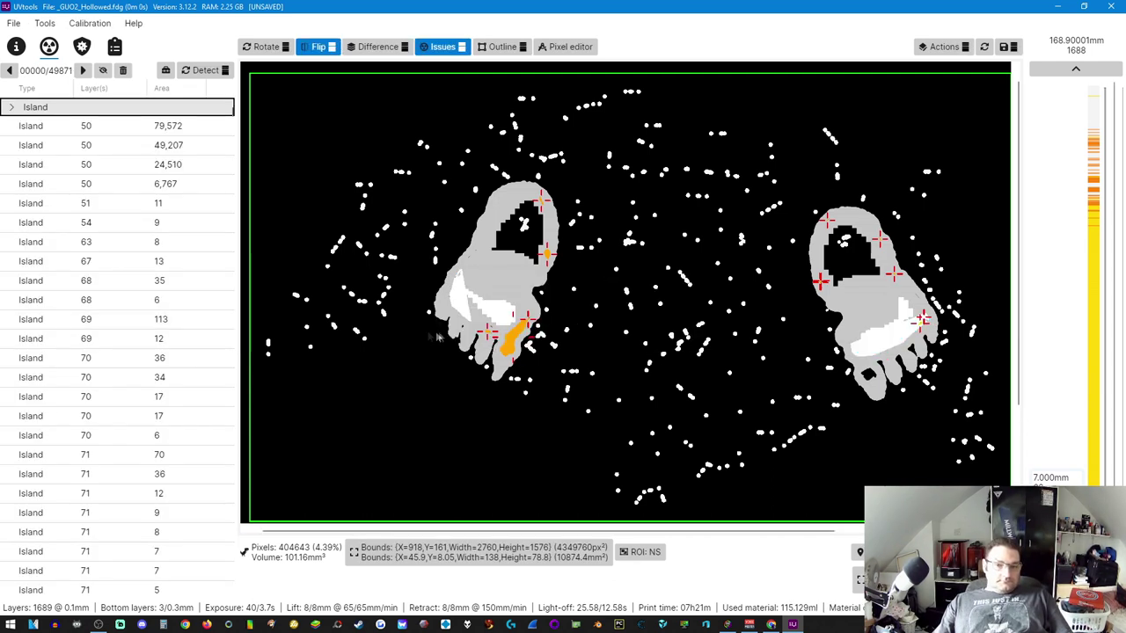
- Repair the print file's islands and resin traps with islands up to 5 px and empty layers removed, and browse the repaired layers
scroll(156, 360, "down", 5)
scroll(156, 282, "up", 4)
scroll(156, 200, "up", 2)
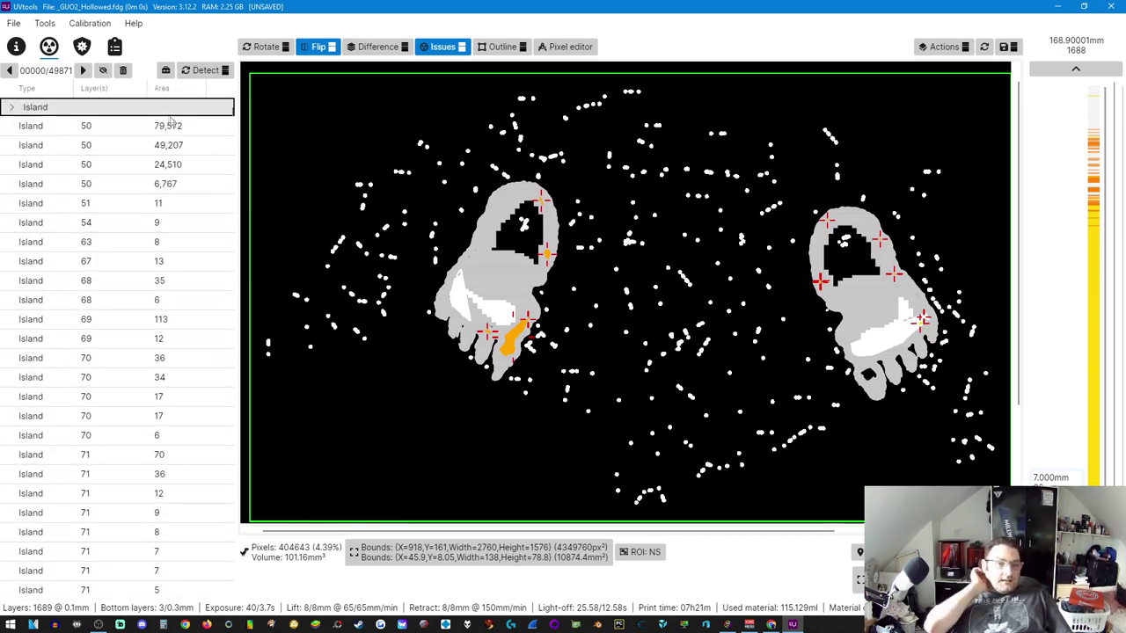
left_click(163, 70)
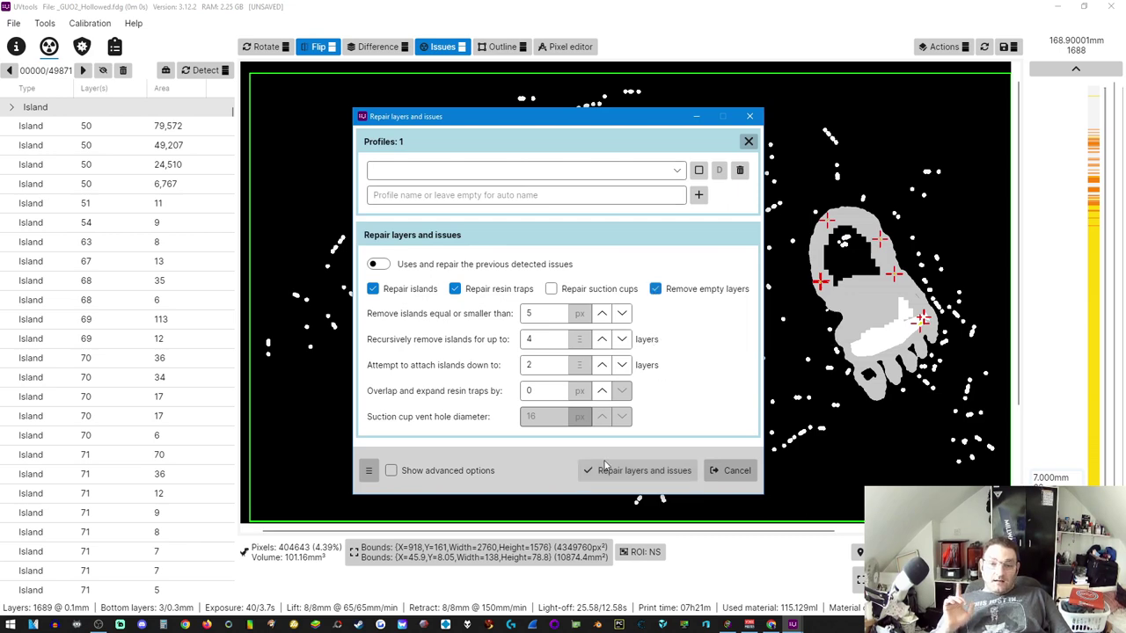
left_click(623, 468)
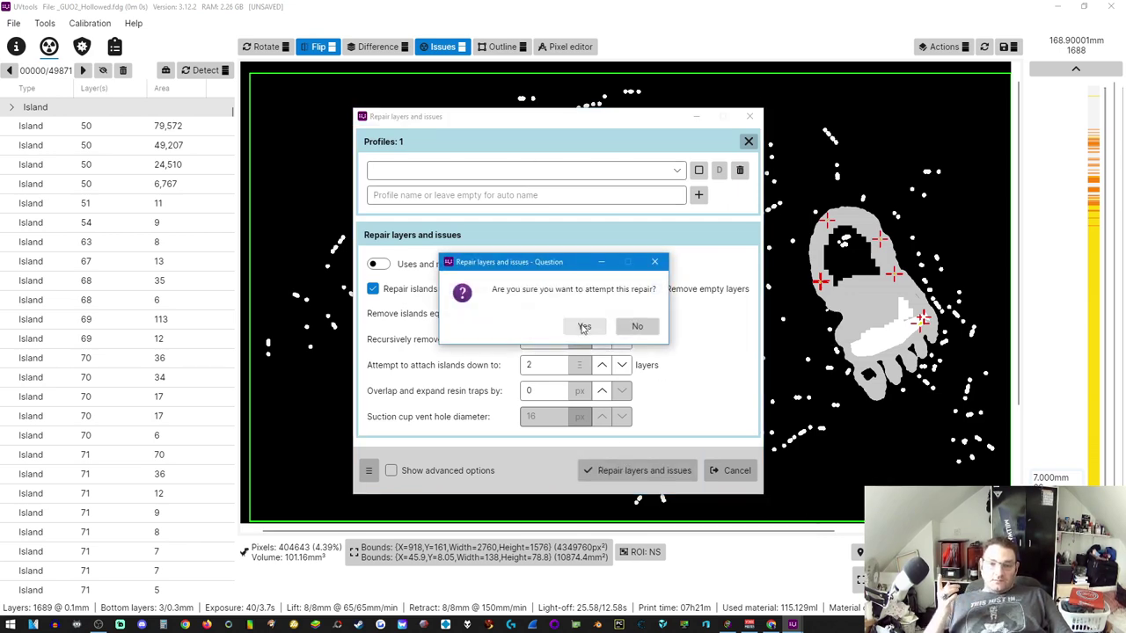
left_click(582, 327)
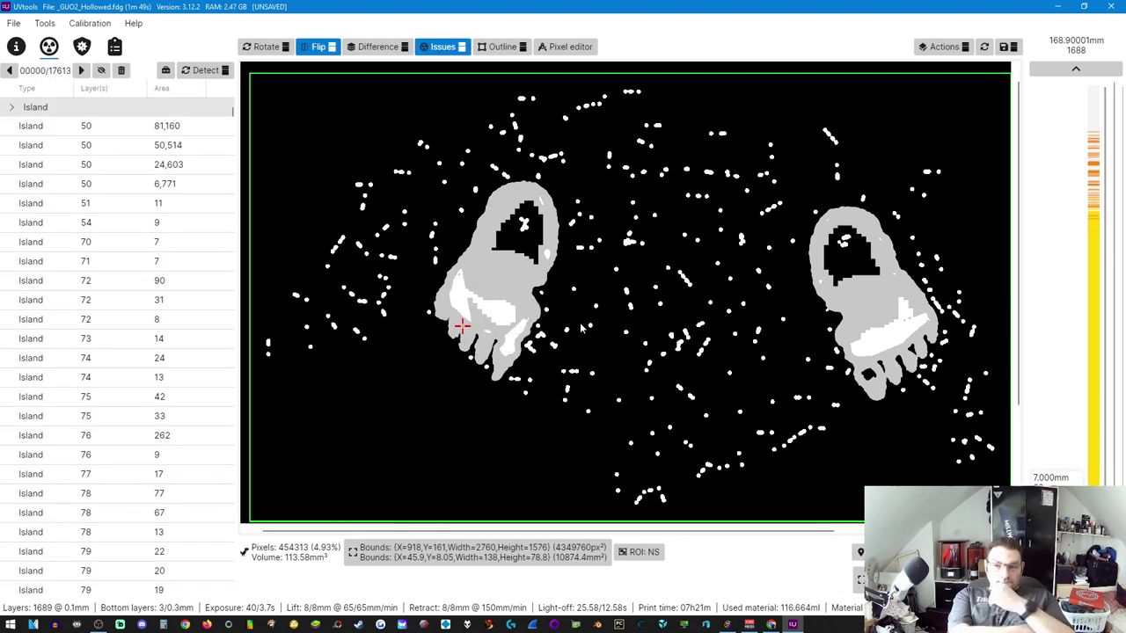
scroll(1113, 482, "up", 5)
scroll(1114, 482, "up", 8)
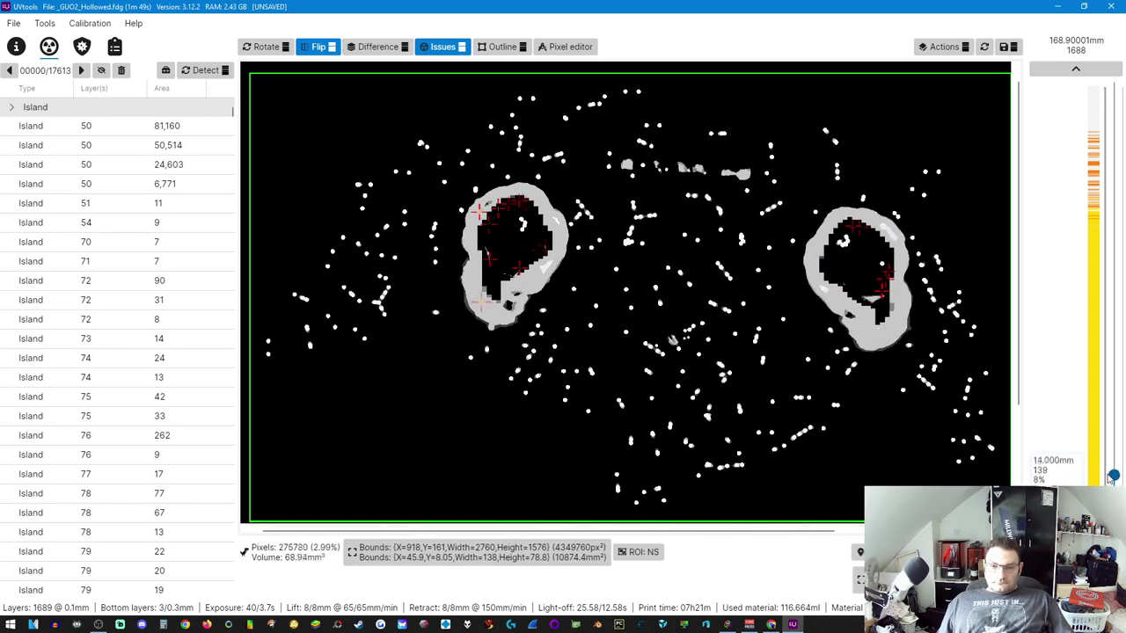
left_click_drag(1110, 469, 1060, 102)
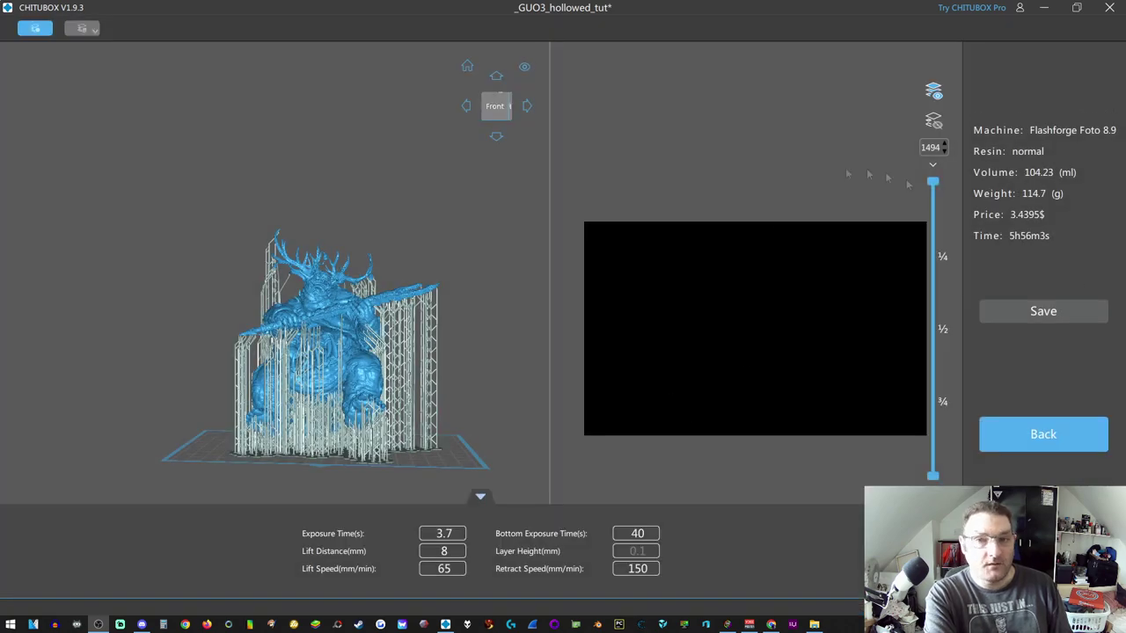
- Switch from CHITUBOX to UVtools and load the _GUO3_hollowed_tut.fdg file from the desktop
left_click(1044, 7)
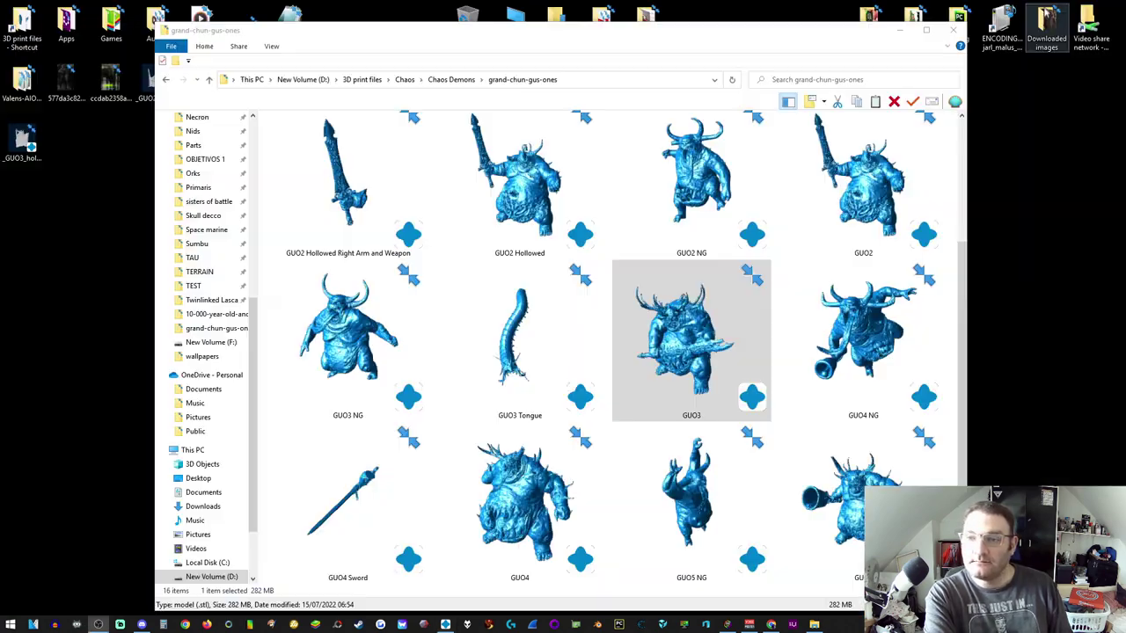
left_click(875, 10)
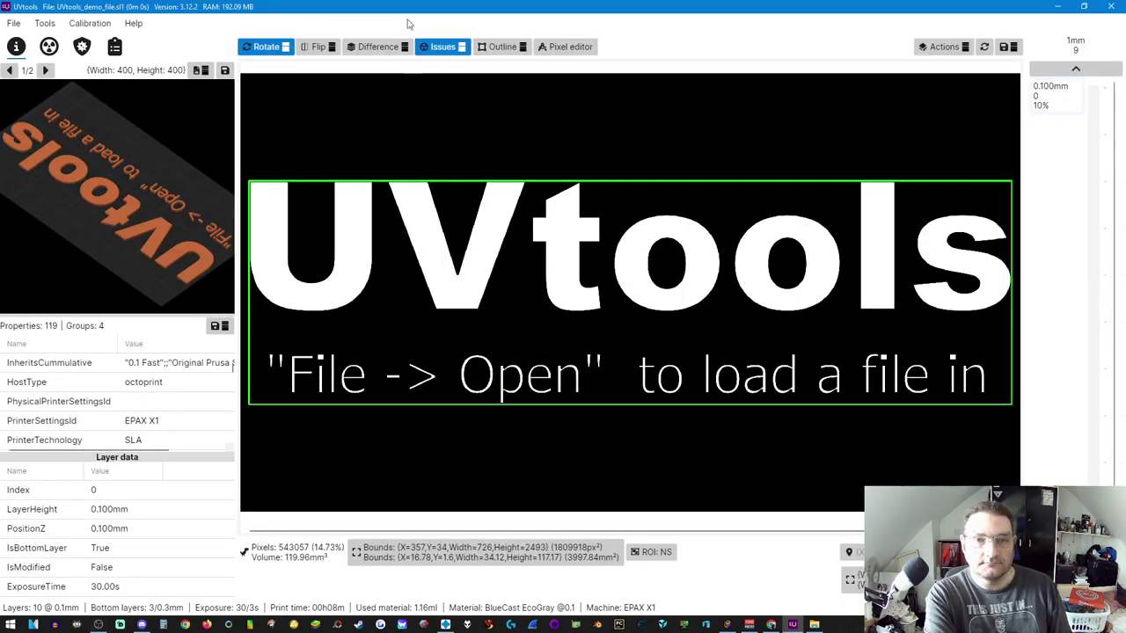
double_click(400, 9)
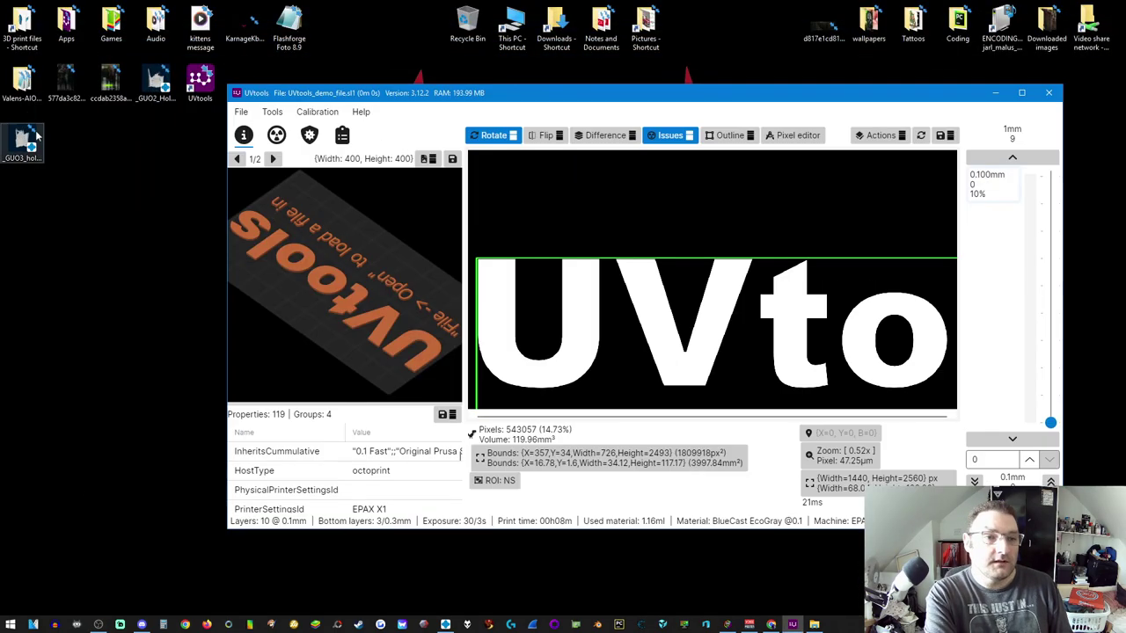
left_click_drag(22, 140, 493, 273)
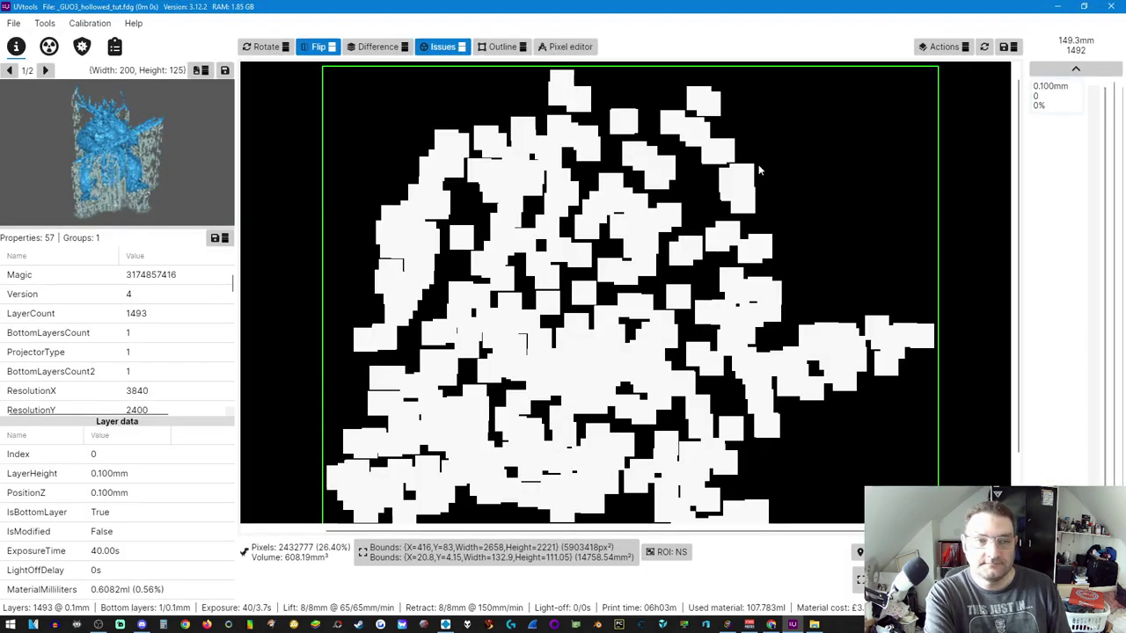
- Apply all four suggestions to the loaded file: 3 bottom layers, transition layers, 15/2s wait time before cure, and model position
left_click(82, 47)
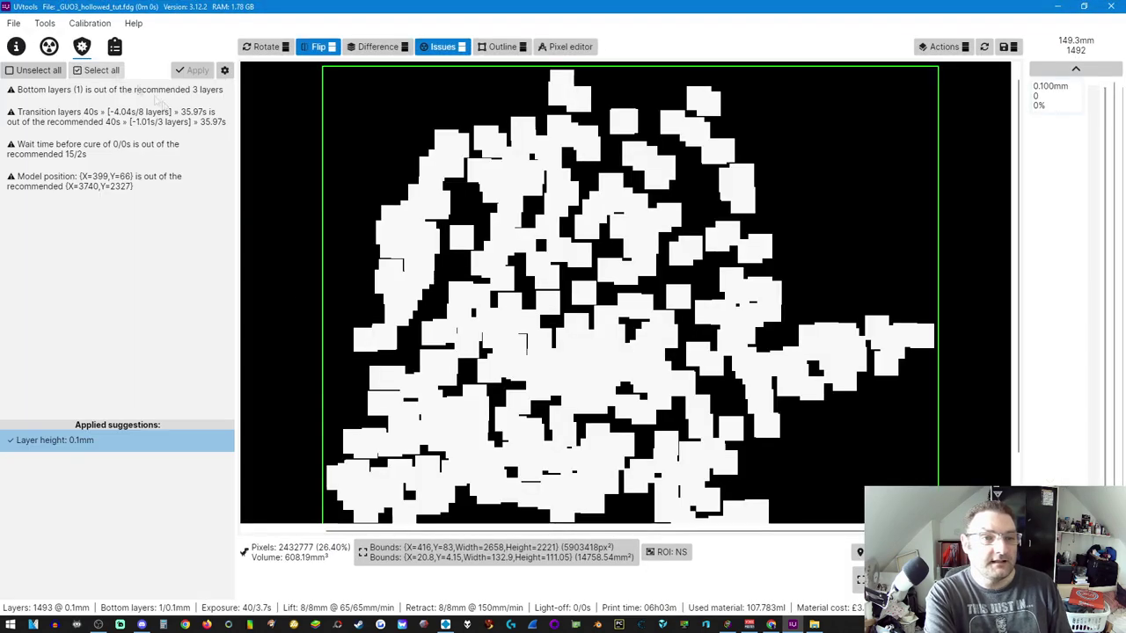
left_click(159, 176)
left_click(132, 149)
left_click(191, 70)
left_click(657, 354)
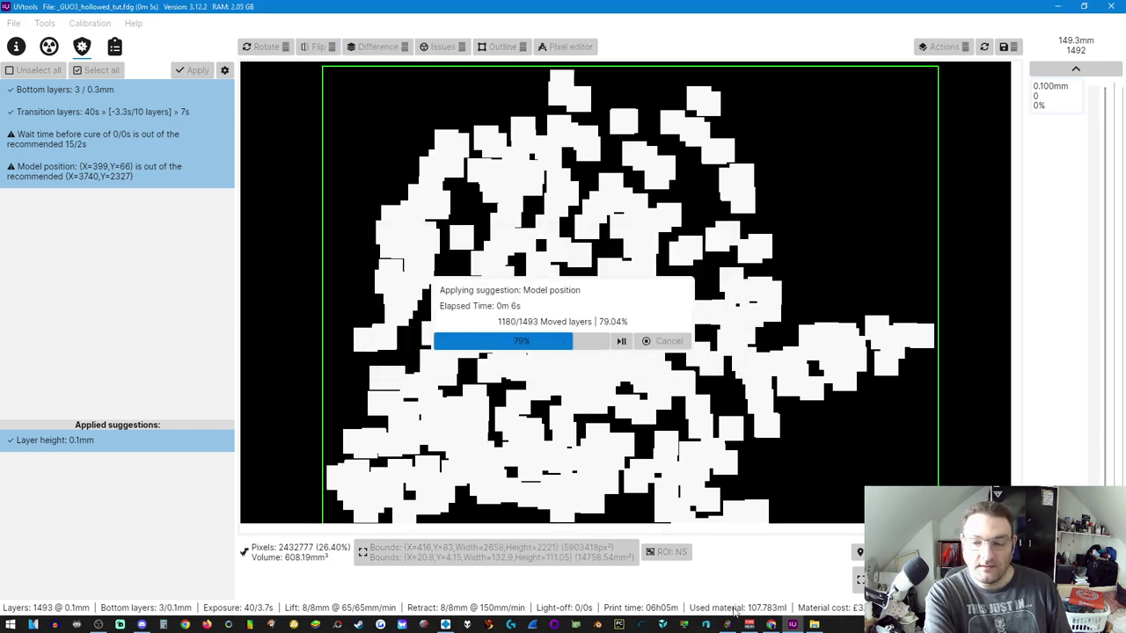
- Detect the _GUO3_hollowed_tut file's issues and collapse the Island and ResinTrap groups to reach the suction cups
left_click(48, 45)
left_click(185, 73)
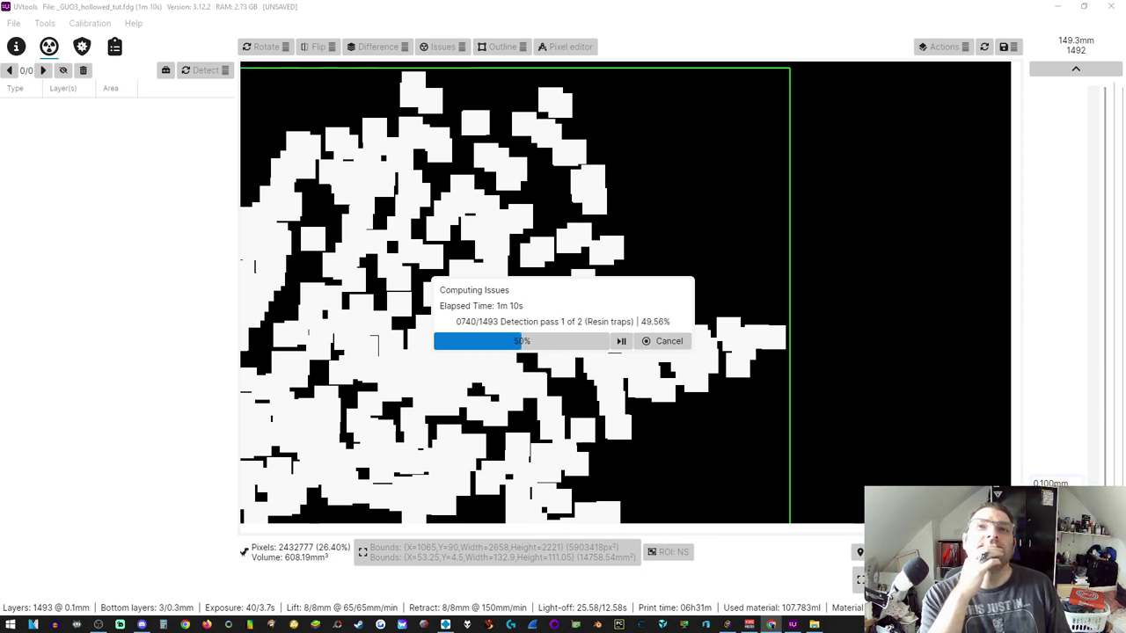
key("alt+Tab")
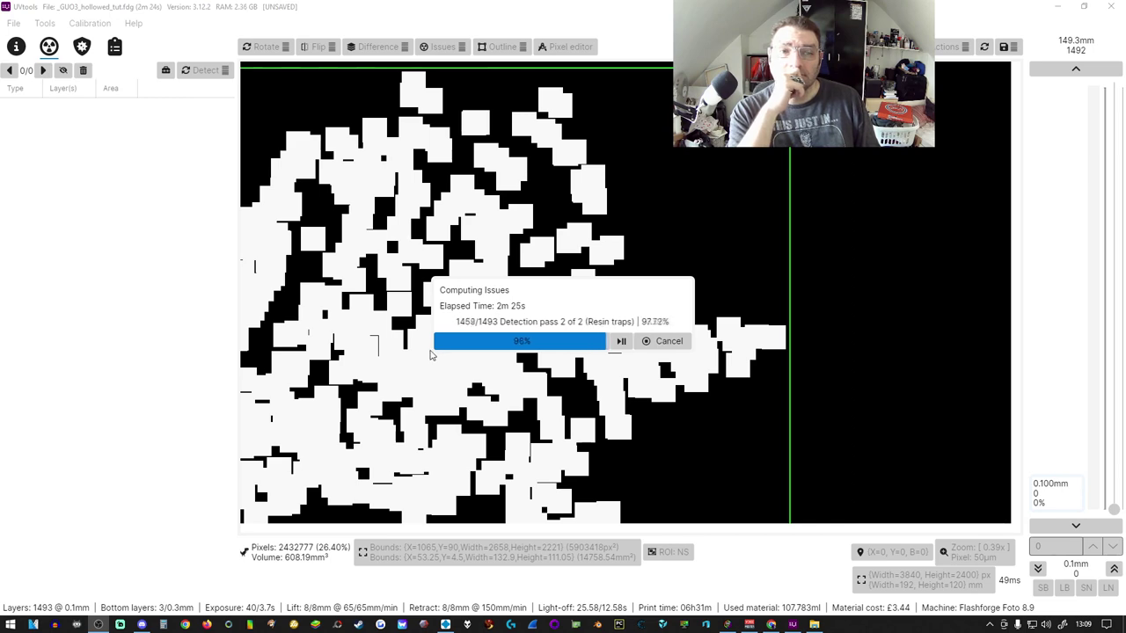
scroll(501, 387, "down", 1)
scroll(161, 509, "down", 15)
scroll(161, 509, "down", 12)
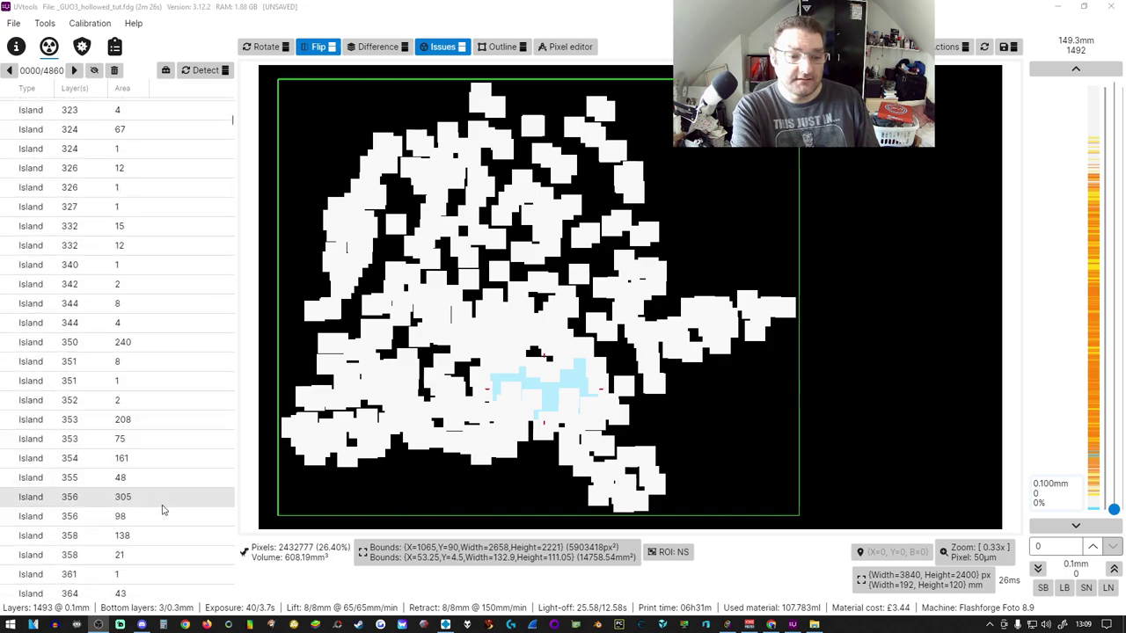
scroll(220, 246, "up", 12)
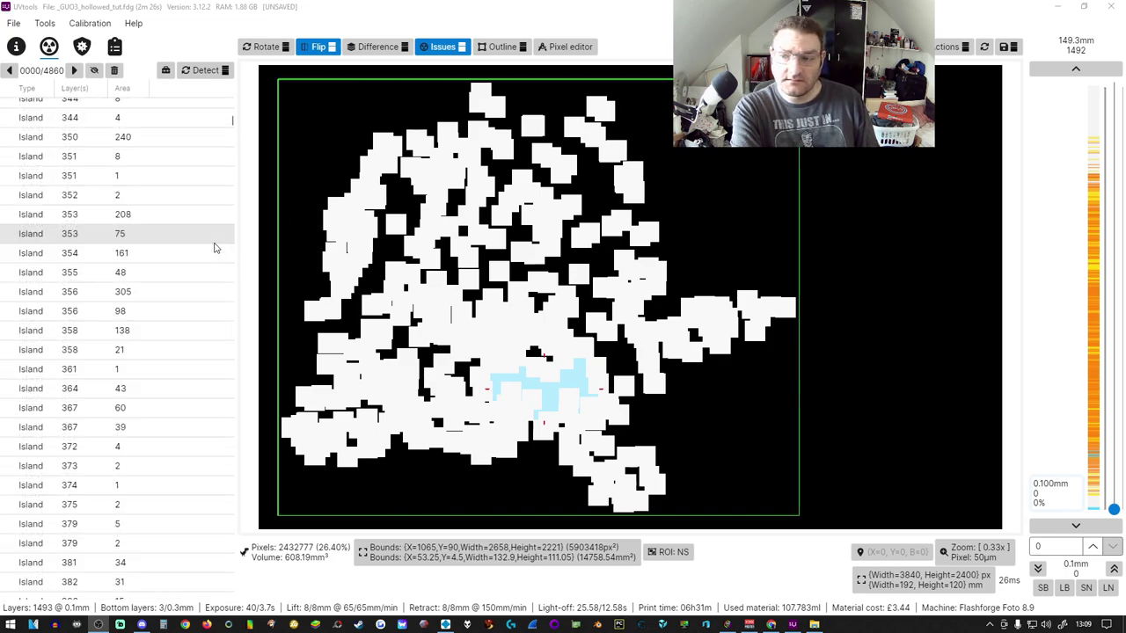
scroll(33, 95, "up", 15)
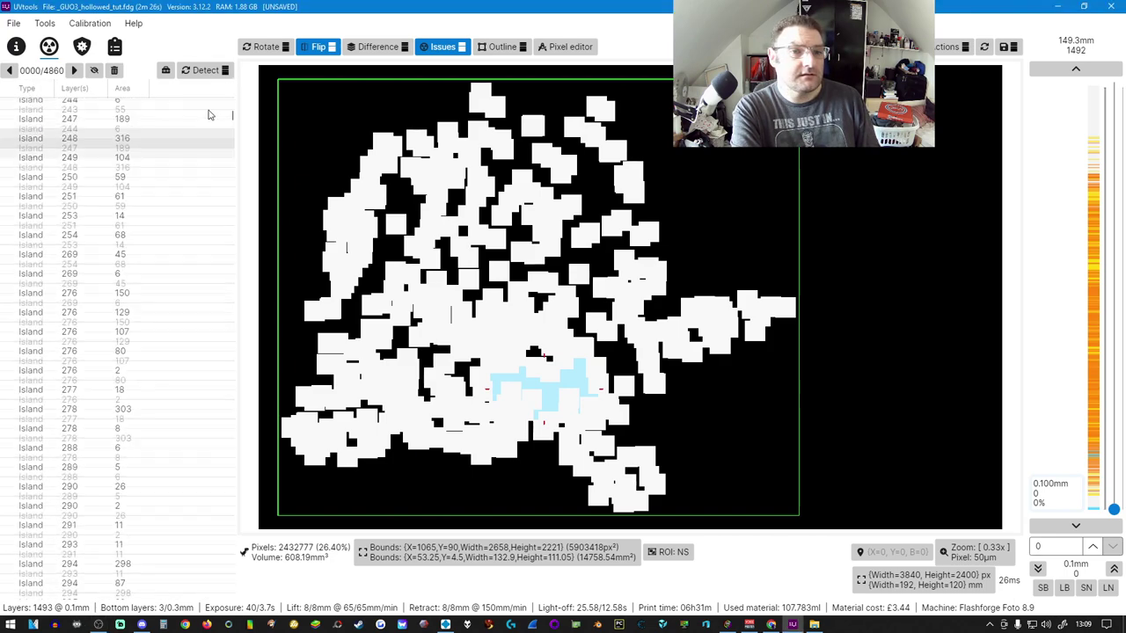
left_click(31, 164)
left_click(13, 110)
left_click(11, 108)
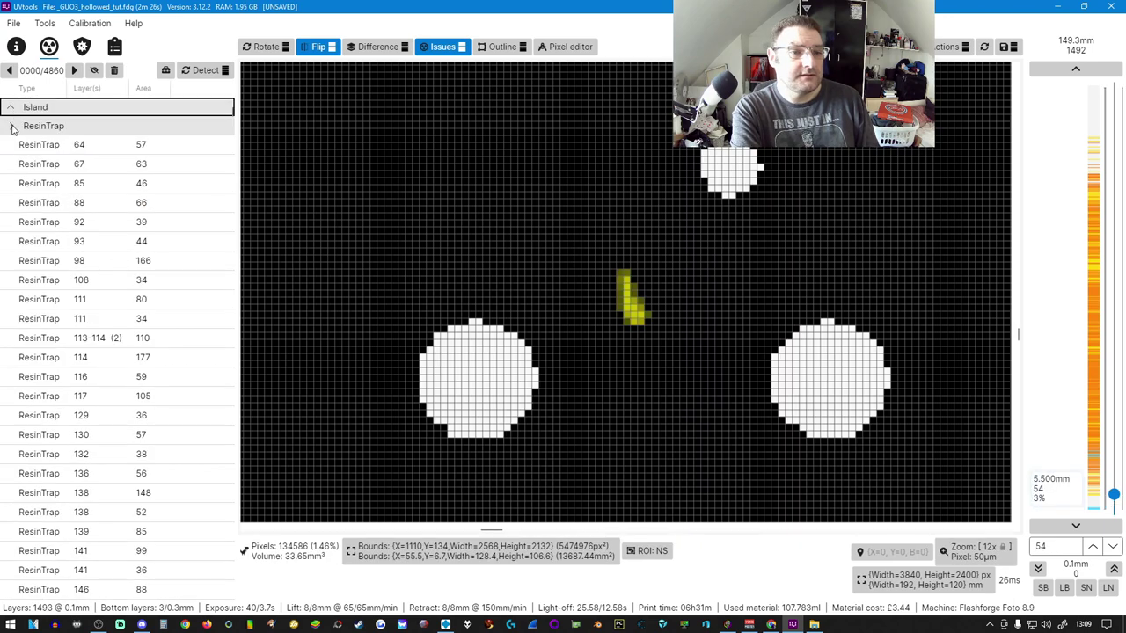
left_click(11, 125)
- Inspect the SuctionCup issues on their layers from 0-6 to 738-749, select all eight and fill/solidify them
left_click(53, 164)
left_click(53, 182)
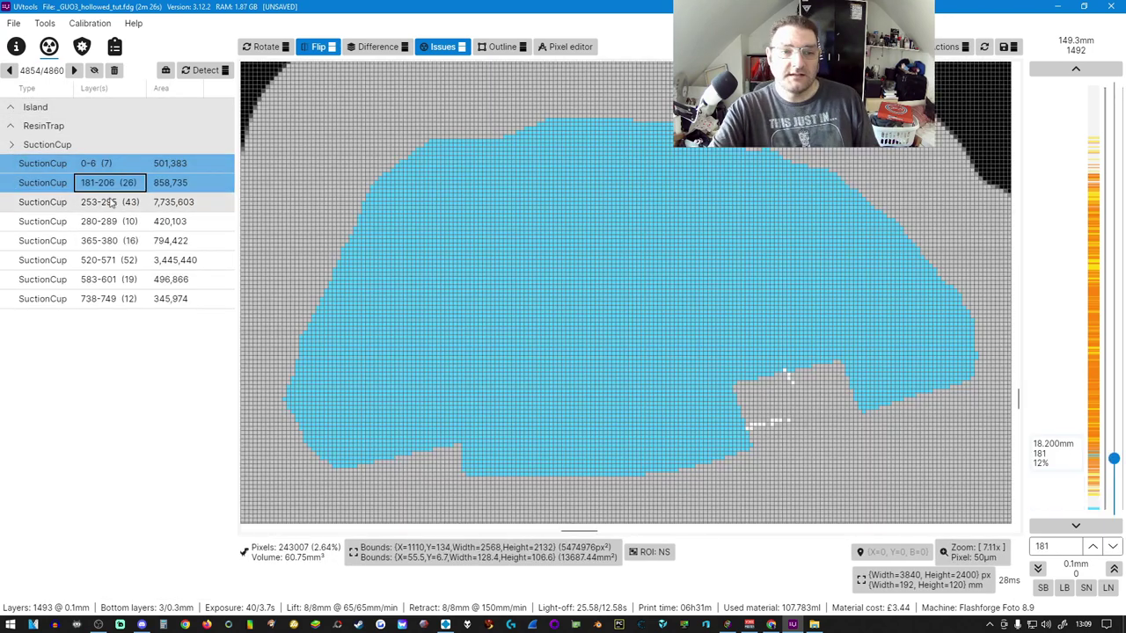
left_click(112, 203)
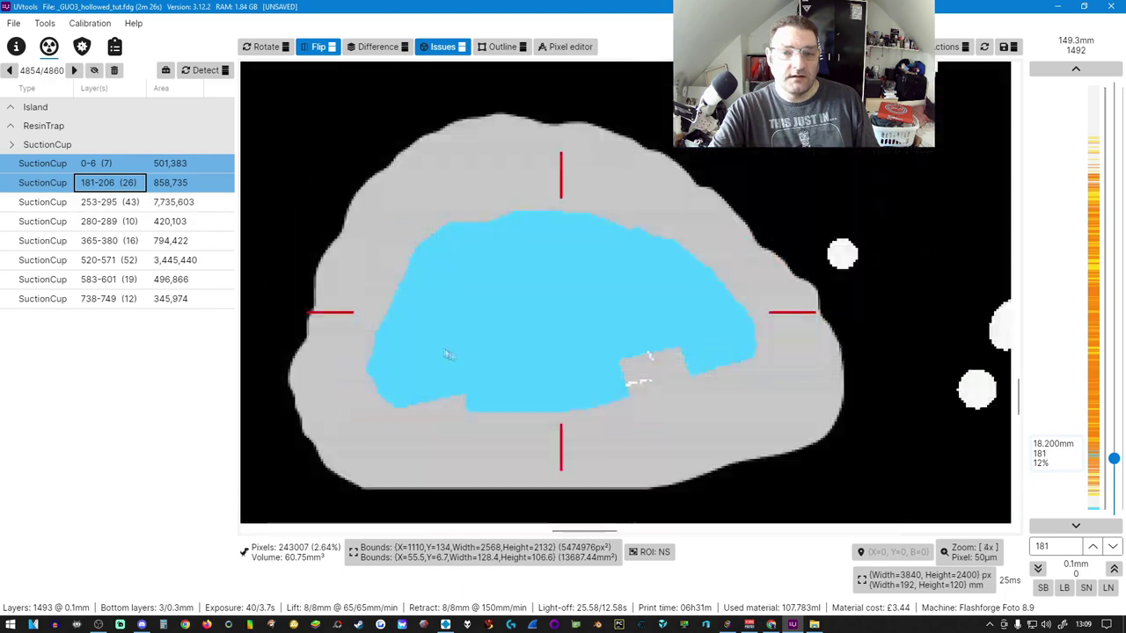
left_click(114, 221)
left_click(138, 240)
left_click(138, 260)
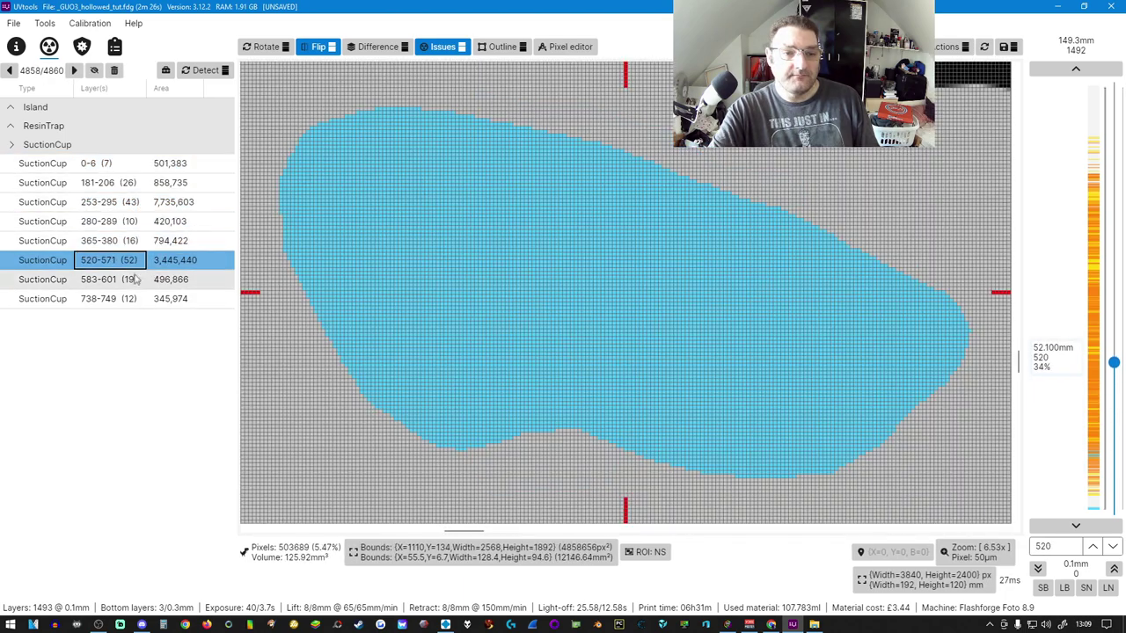
left_click(138, 278)
left_click(138, 298)
left_click_drag(140, 299, 111, 166)
right_click(162, 170)
left_click(244, 218)
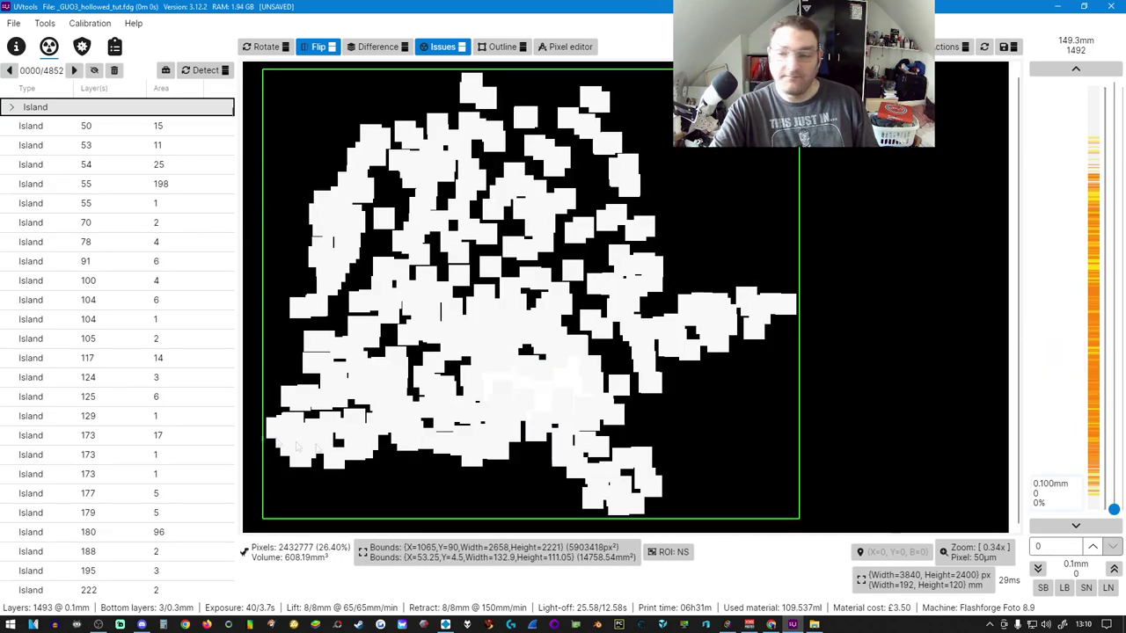
- Repair the remaining islands and resin traps, removing islands of 5 px or smaller and attaching islands down to 2 layers
scroll(108, 431, "down", 15)
scroll(108, 432, "down", 10)
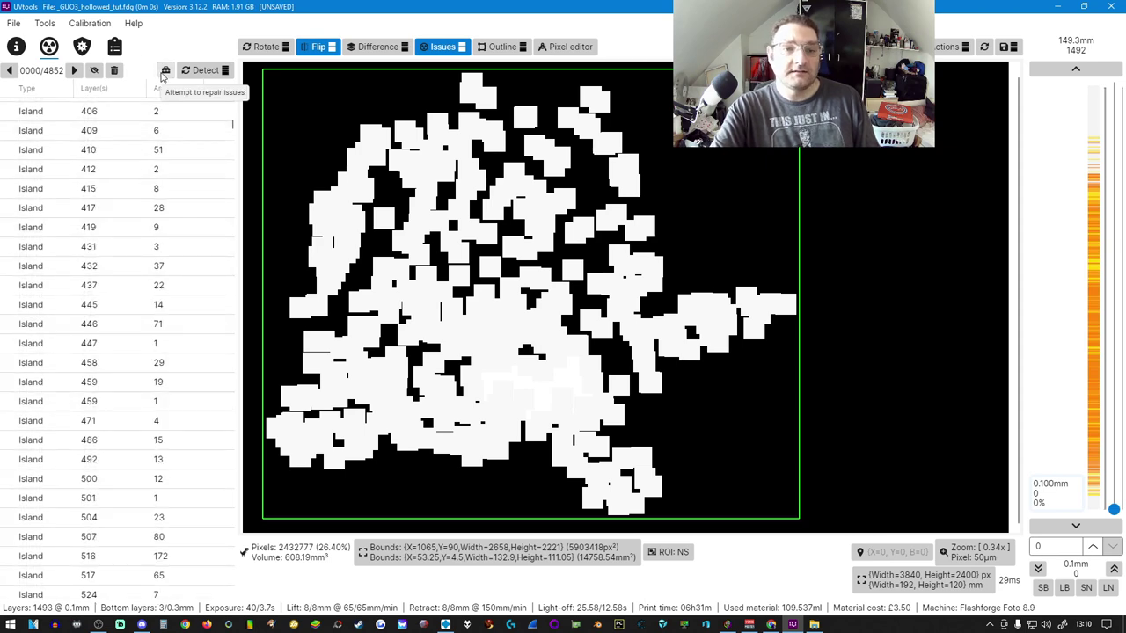
left_click(165, 72)
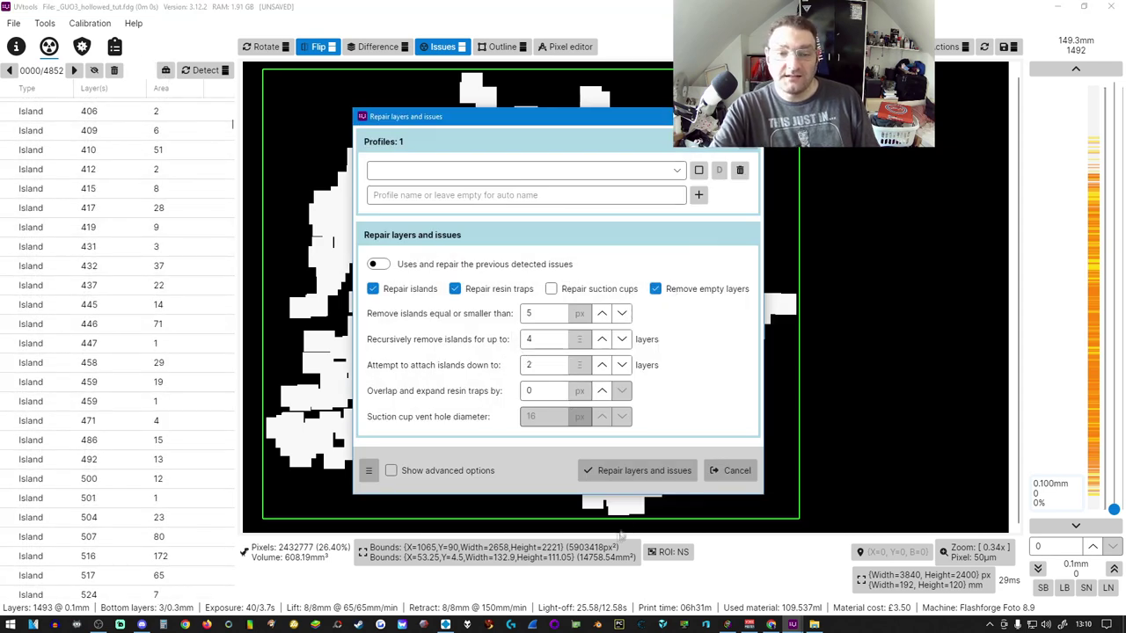
left_click(637, 470)
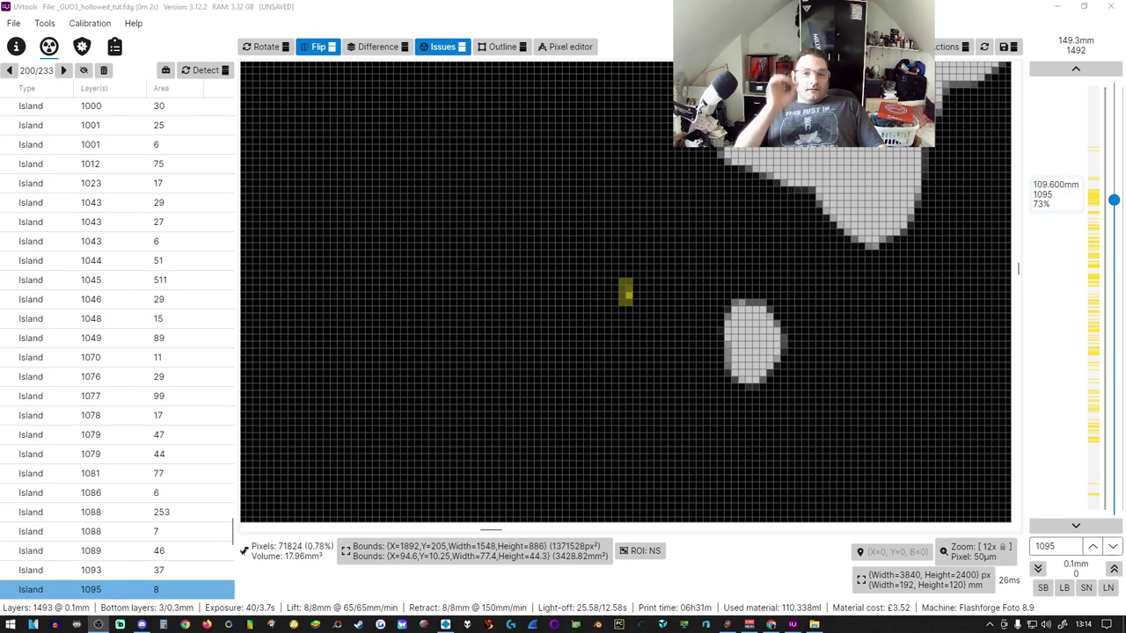
- View the model up to top layer 1492 and collapse the Island group to check which issue types remain
scroll(688, 304, "down", 5)
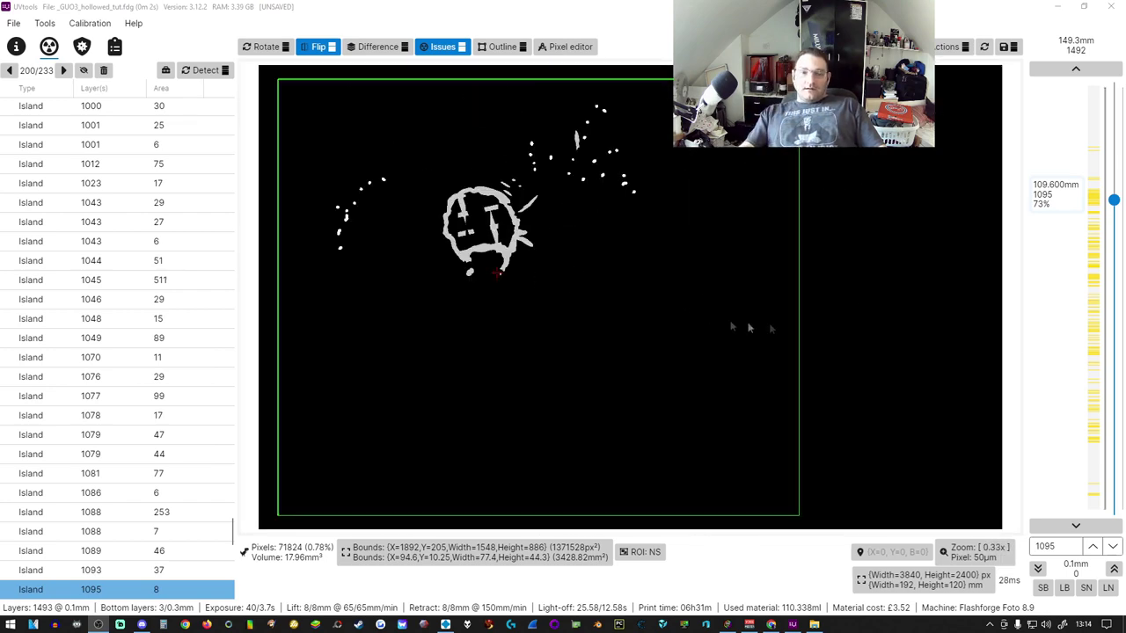
left_click_drag(1113, 201, 1056, 16)
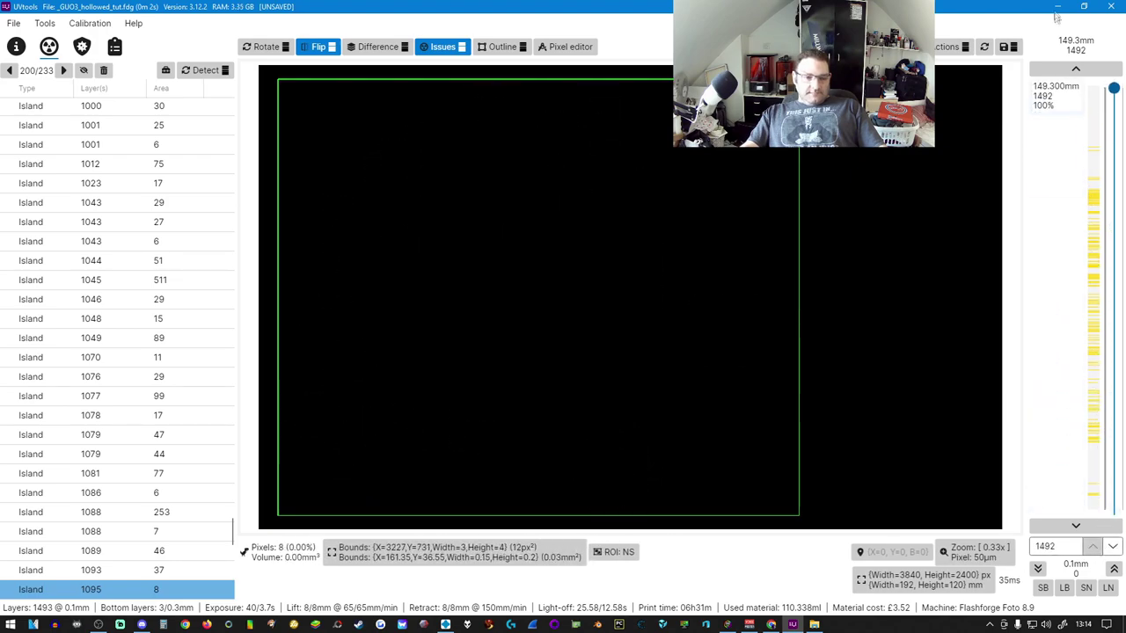
scroll(132, 211, "up", 9)
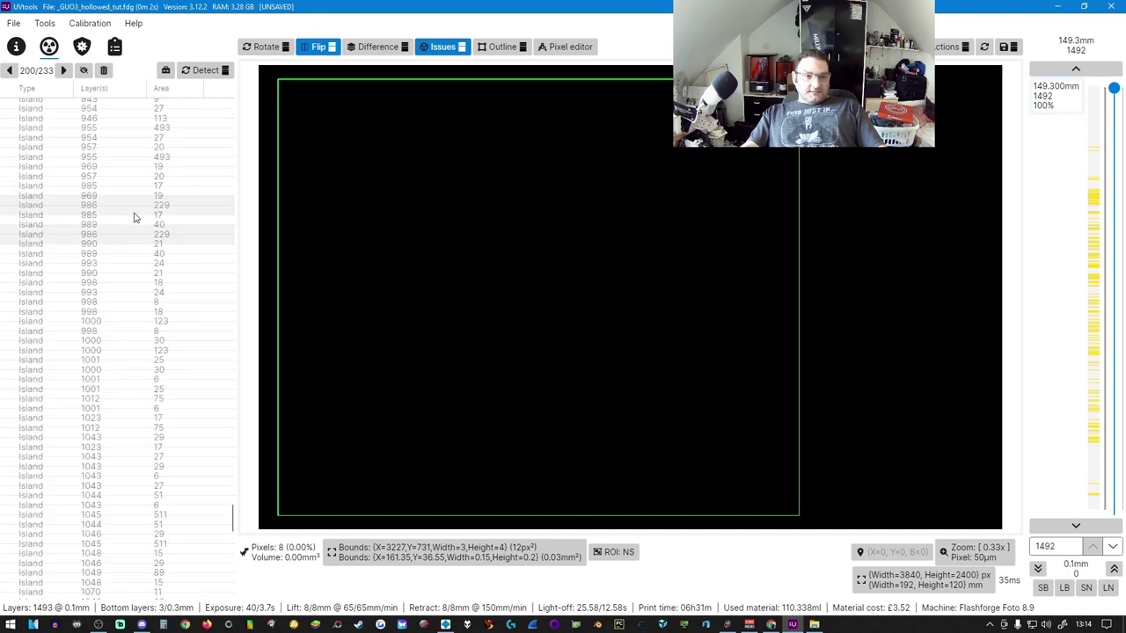
scroll(130, 199, "up", 15)
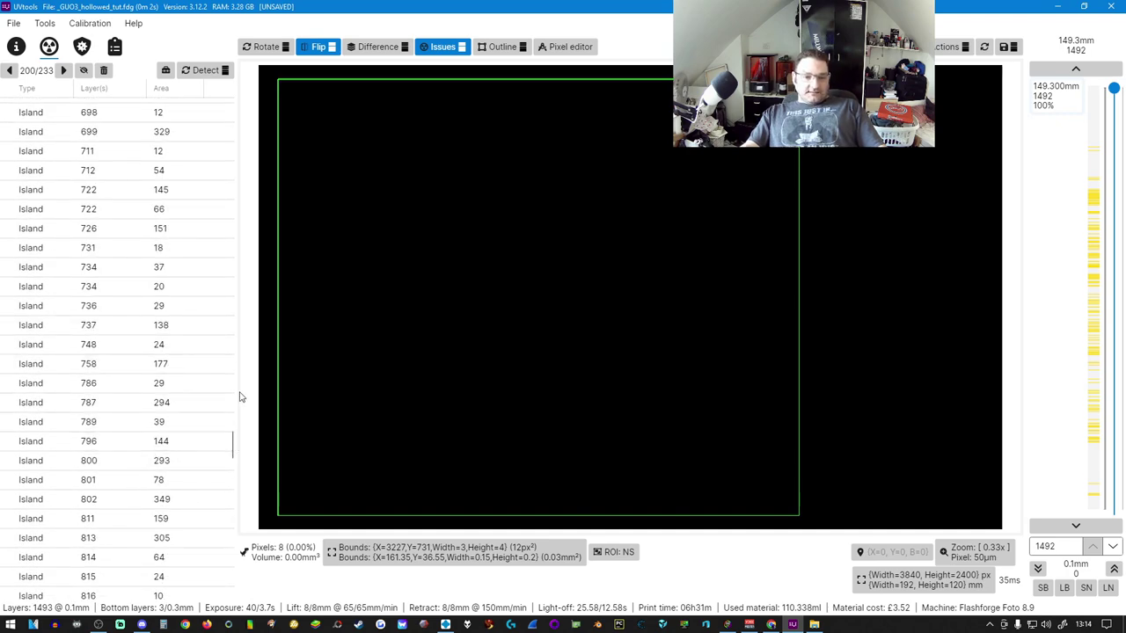
left_click_drag(233, 449, 229, 110)
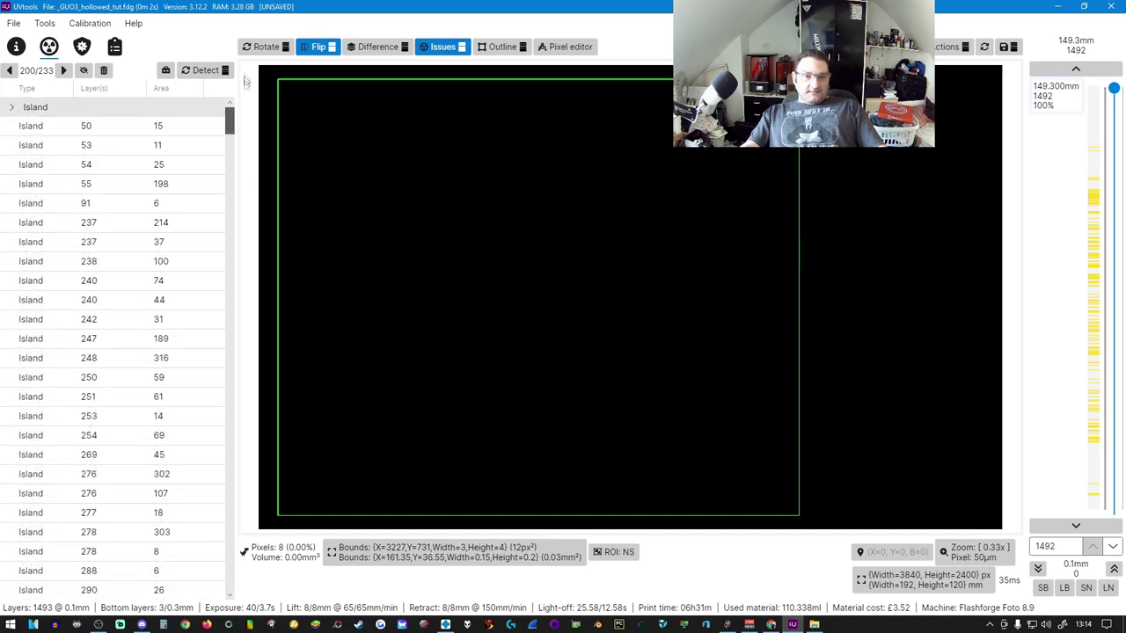
left_click(12, 108)
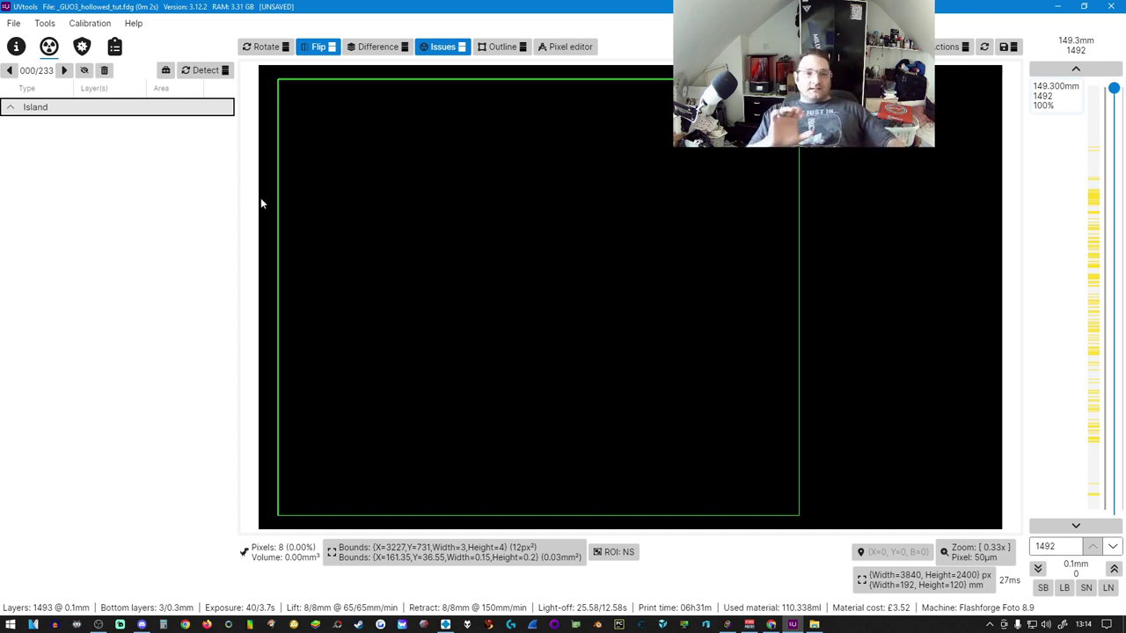
- Inspect the remaining Island issues on their layers from 50 to 290, and look through the rest of the island list
left_click(10, 108)
left_click(39, 127)
scroll(573, 327, "down", 5)
key("Down")
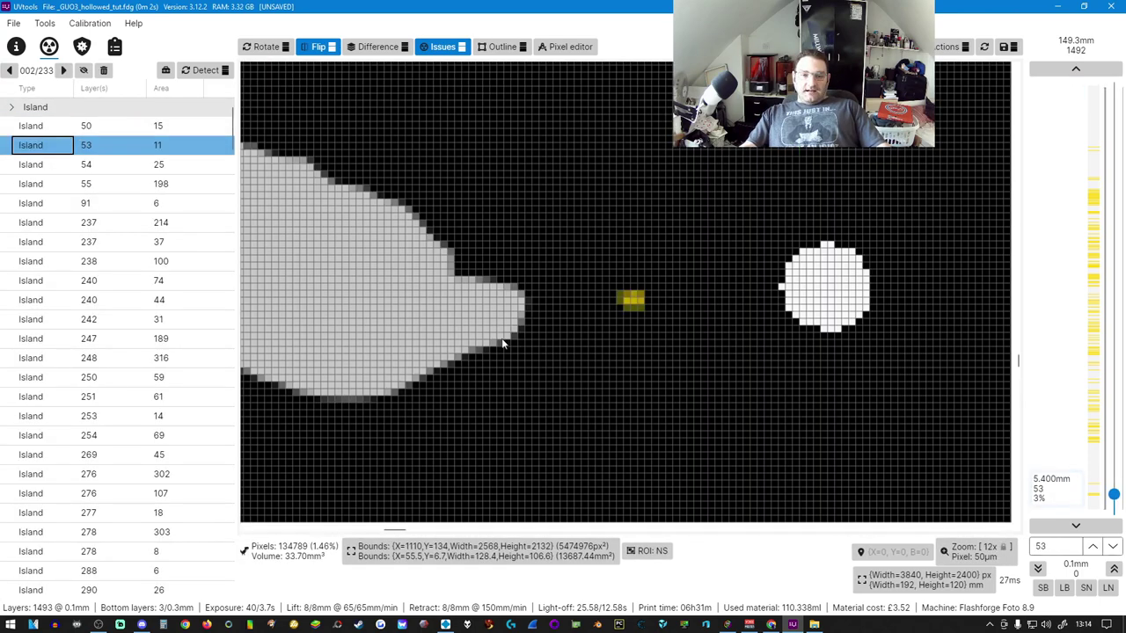
key("Down")
scroll(554, 325, "down", 4)
scroll(590, 358, "down", 2)
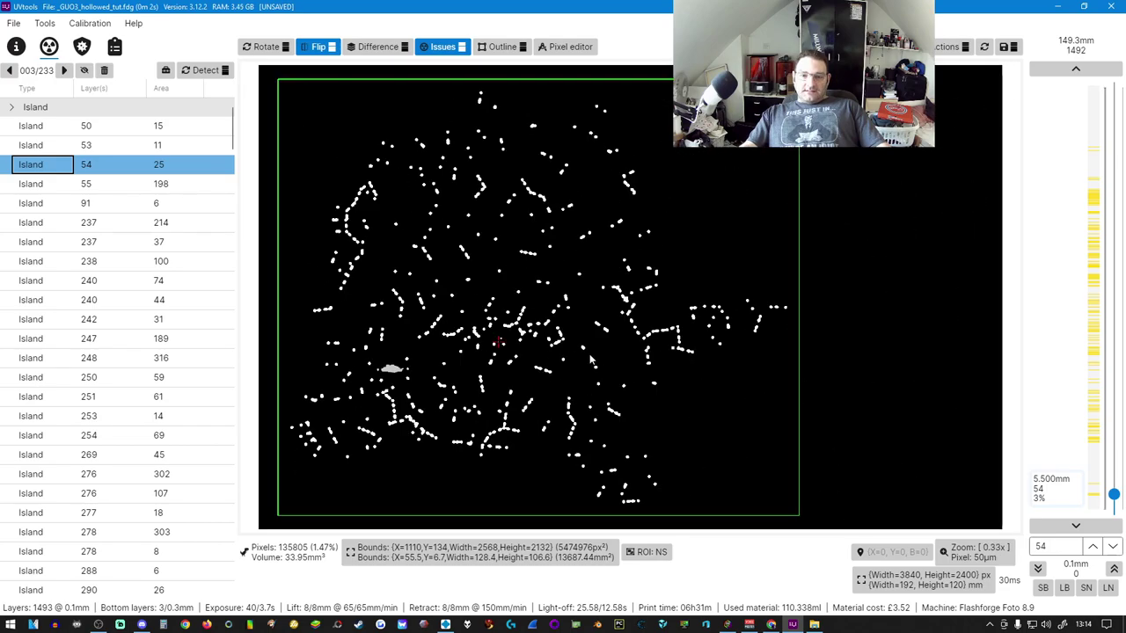
key("Down")
key("Down")
key("Down")
key("Down")
key("Down")
key("Down")
key("Down")
key("Down")
key("Down")
key("Down")
key("Down")
key("Down")
key("Down")
key("Down")
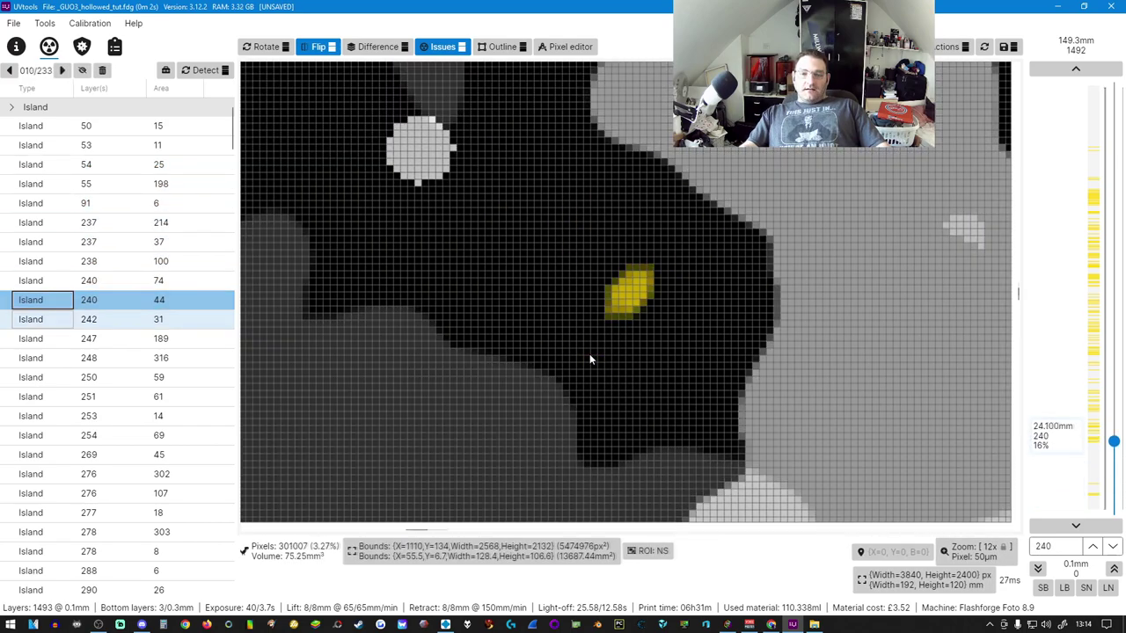
key("Down")
key("Down")
key("Down")
key("Down")
key("Down")
key("Down")
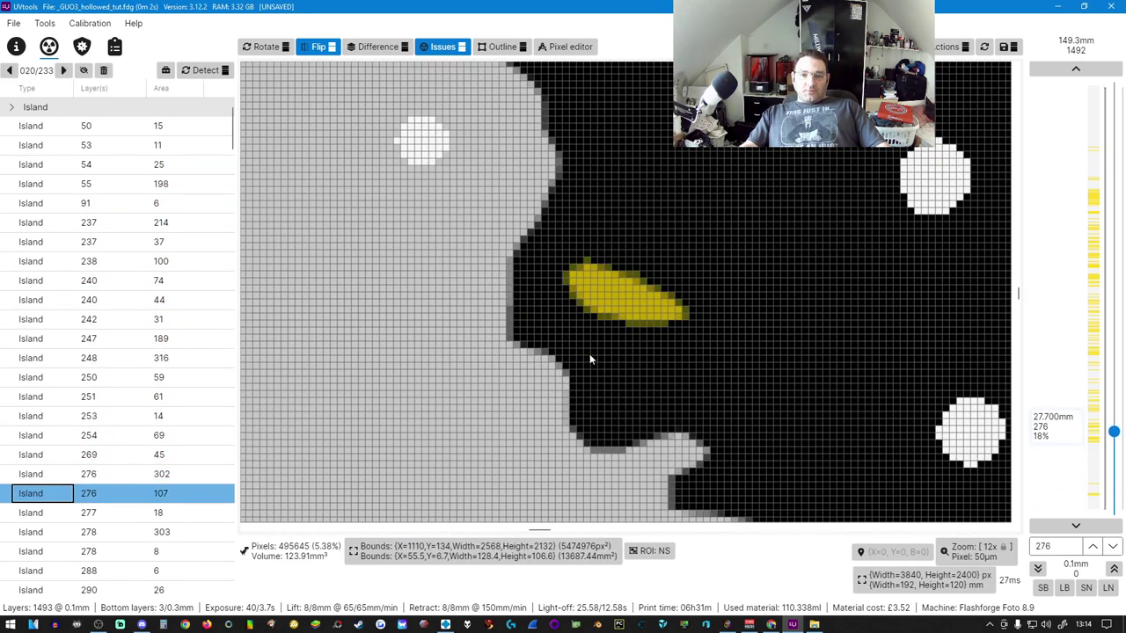
scroll(158, 514, "down", 5)
key("Down")
key("Down")
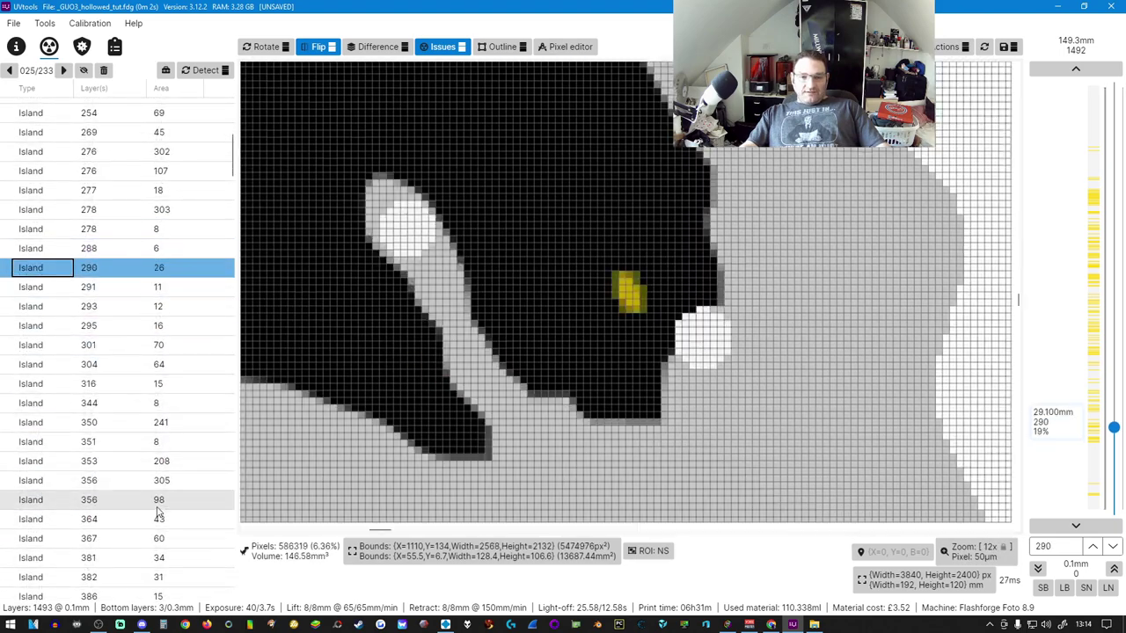
scroll(158, 514, "down", 15)
scroll(158, 510, "down", 1)
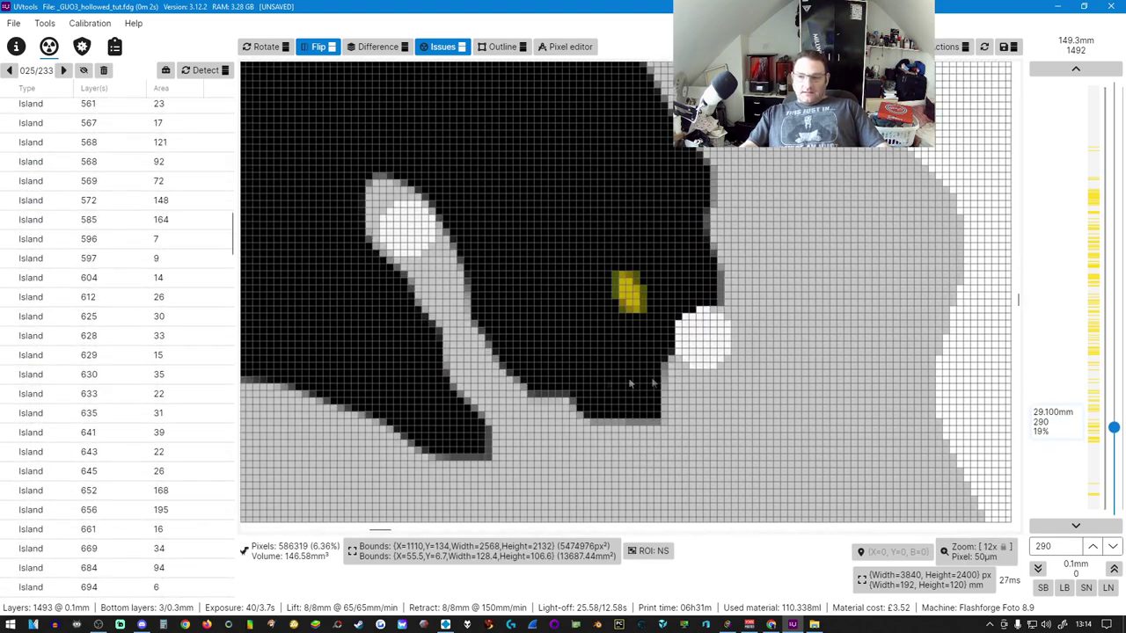
scroll(316, 285, "up", 4)
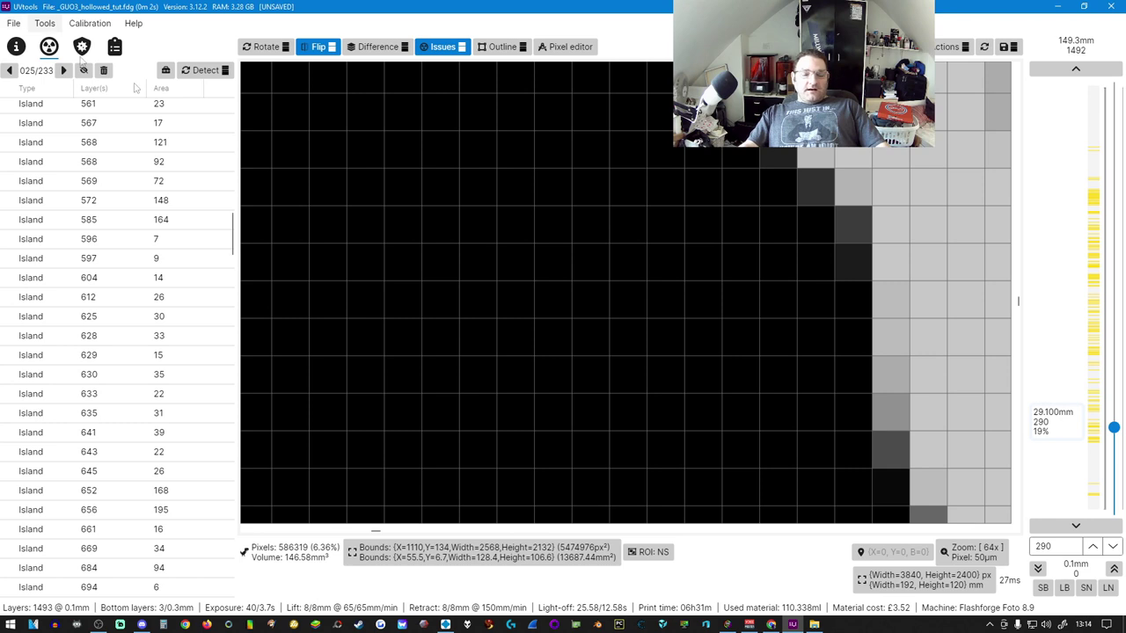
- Save the repaired _GUO3_hollowed_tut.fdg file, overwriting the original
left_click(13, 24)
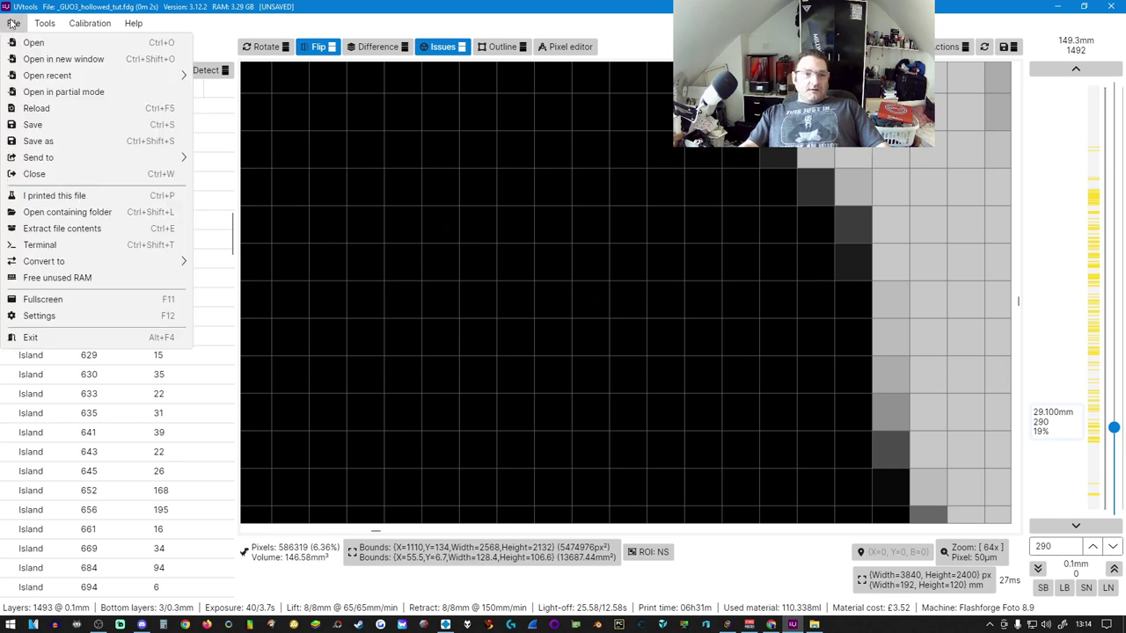
left_click(39, 124)
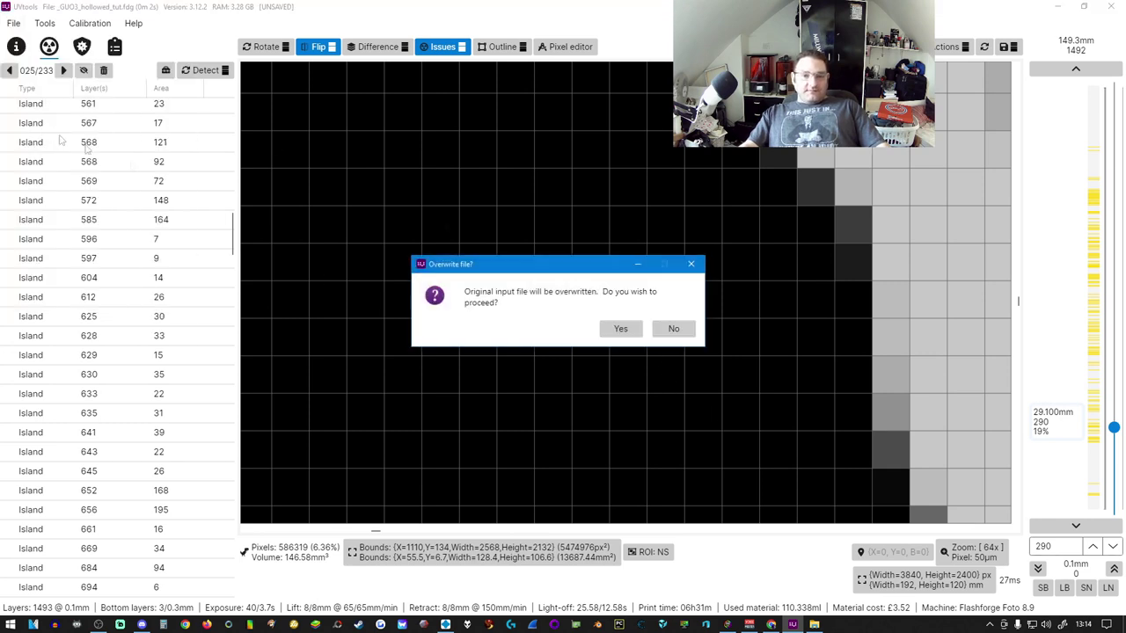
left_click(615, 329)
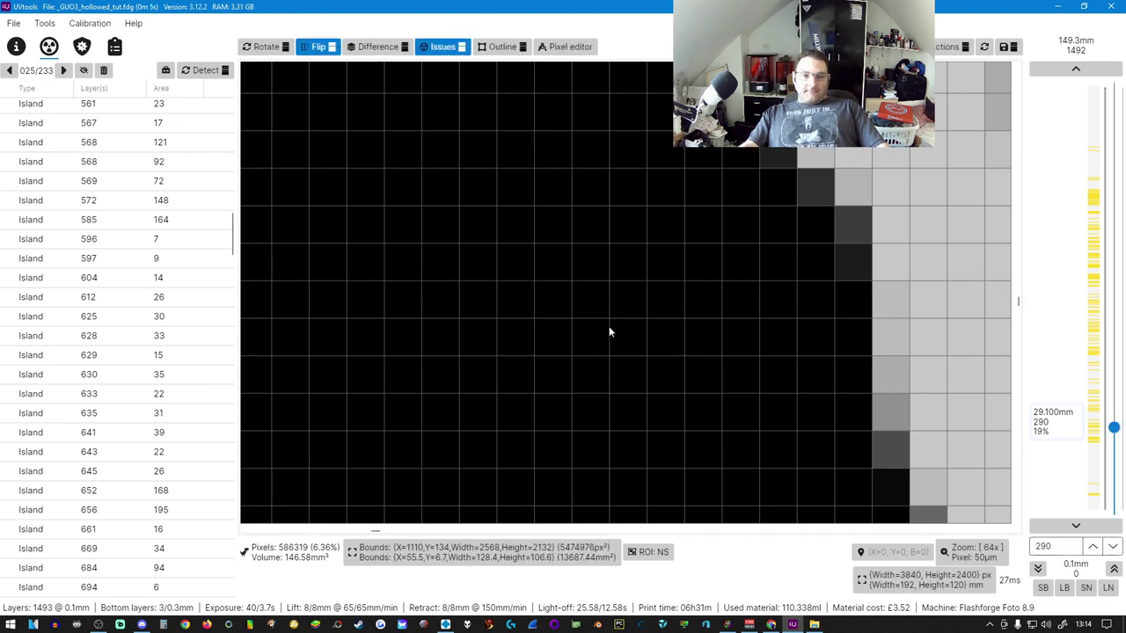
- Convert the file to Flashforge SVGX as _GUO3_hollowed_tut on the Desktop and open the result in a new window
left_click(14, 23)
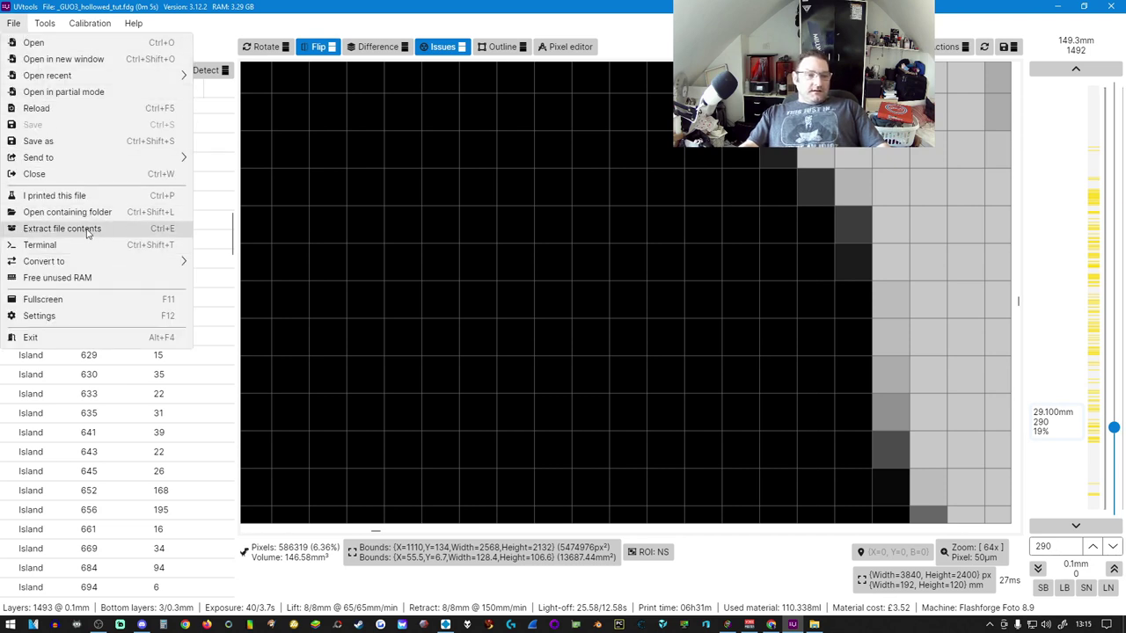
mouse_move(77, 262)
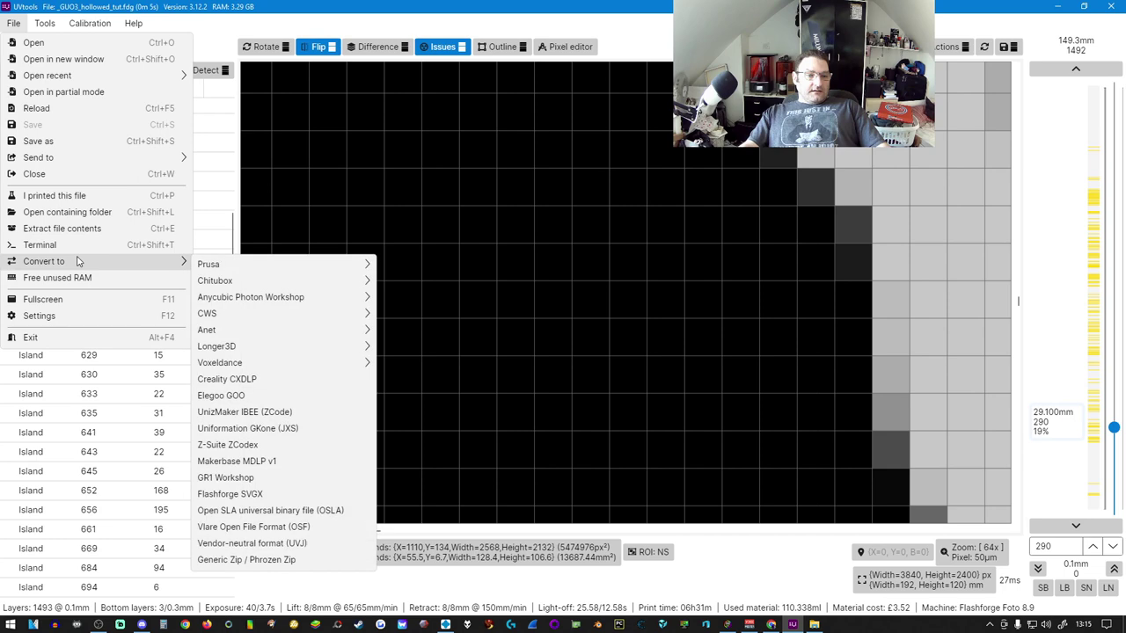
left_click(299, 494)
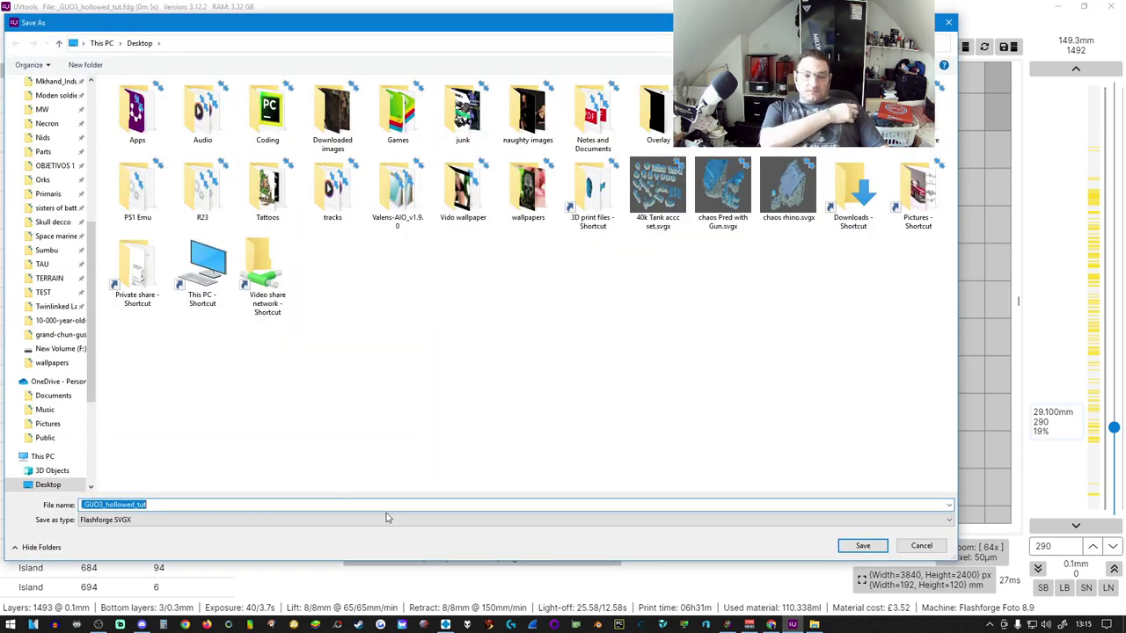
key("Return")
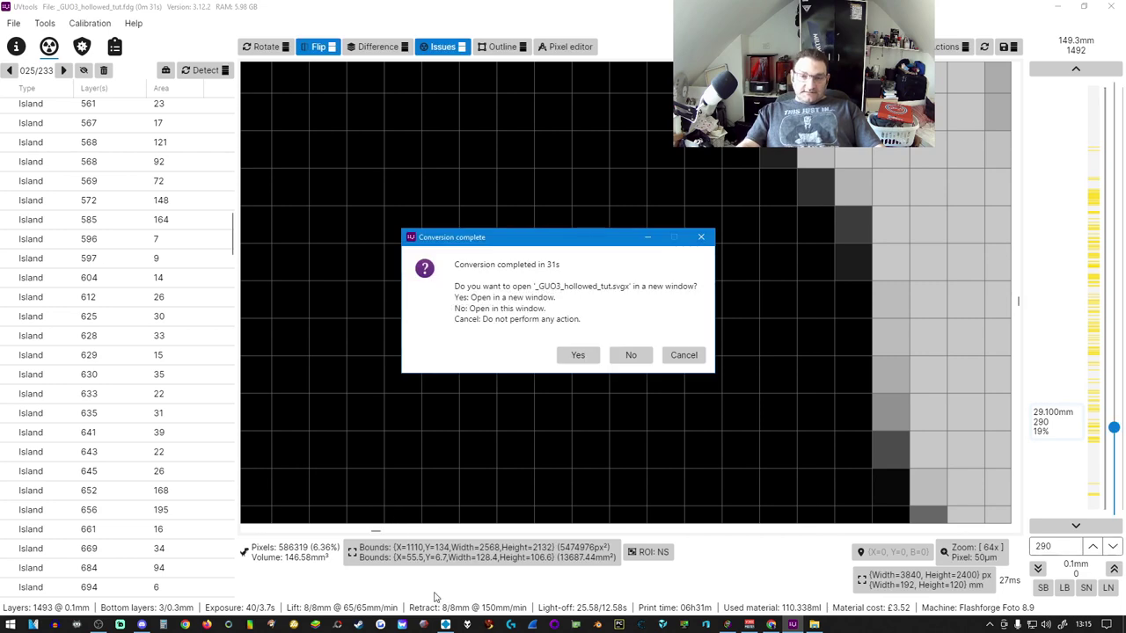
left_click(579, 356)
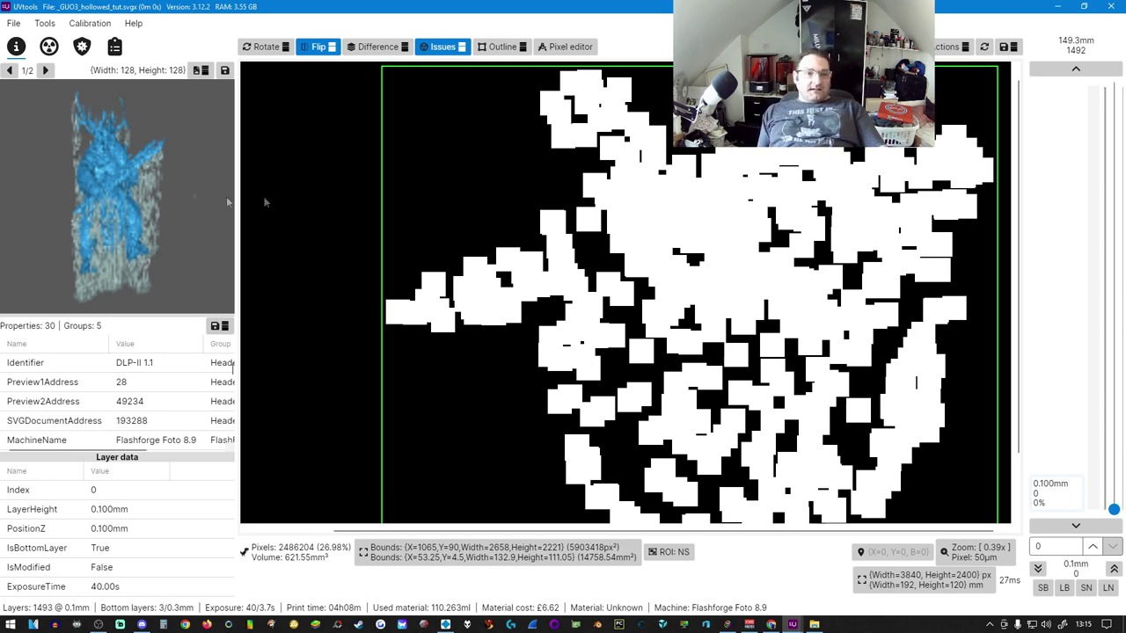
- Check the converted file's suggestions and detect its issues
left_click(82, 47)
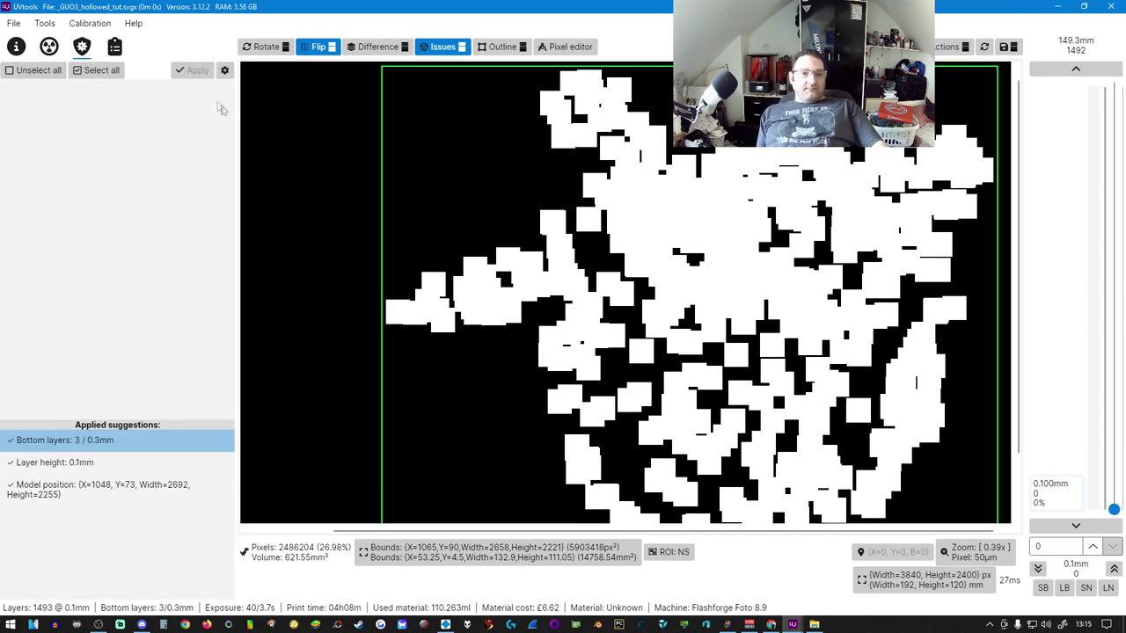
left_click(48, 46)
left_click(205, 70)
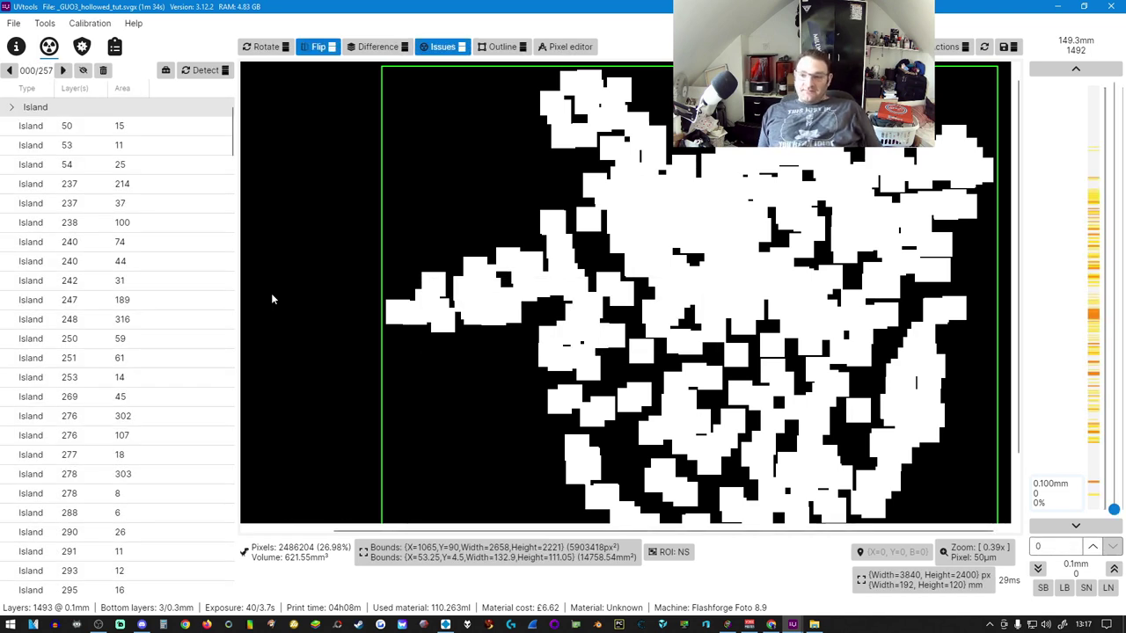
- Collapse the Island group and inspect the ResinTrap issues on their layers from 95 to 1169
left_click(12, 109)
left_click(26, 144)
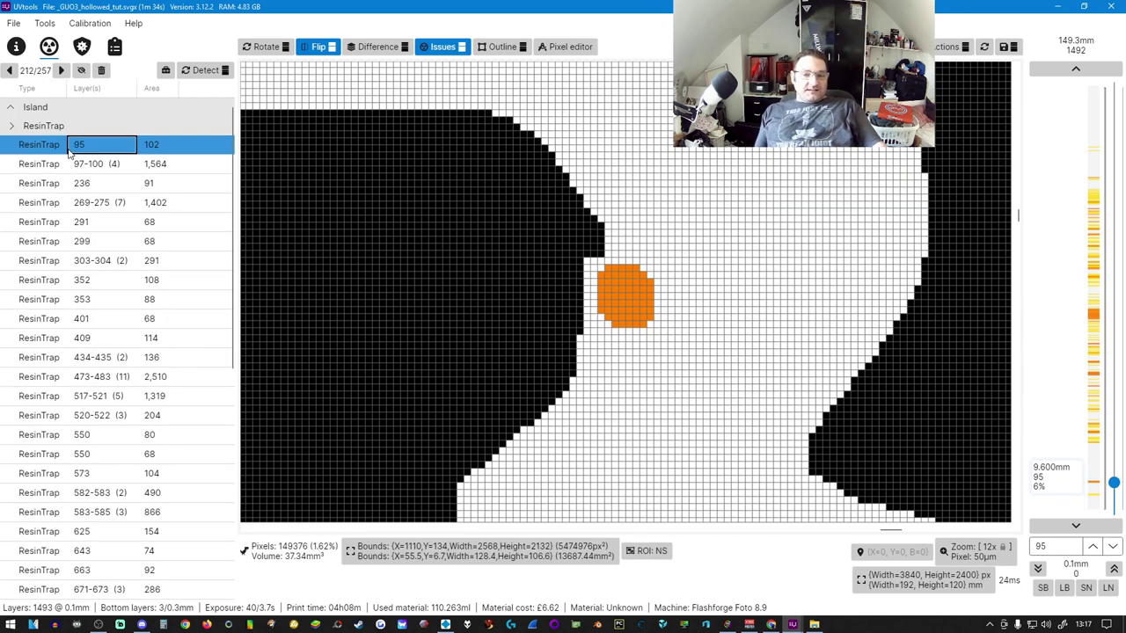
key("Down")
key("Down")
key("Down")
key("Down")
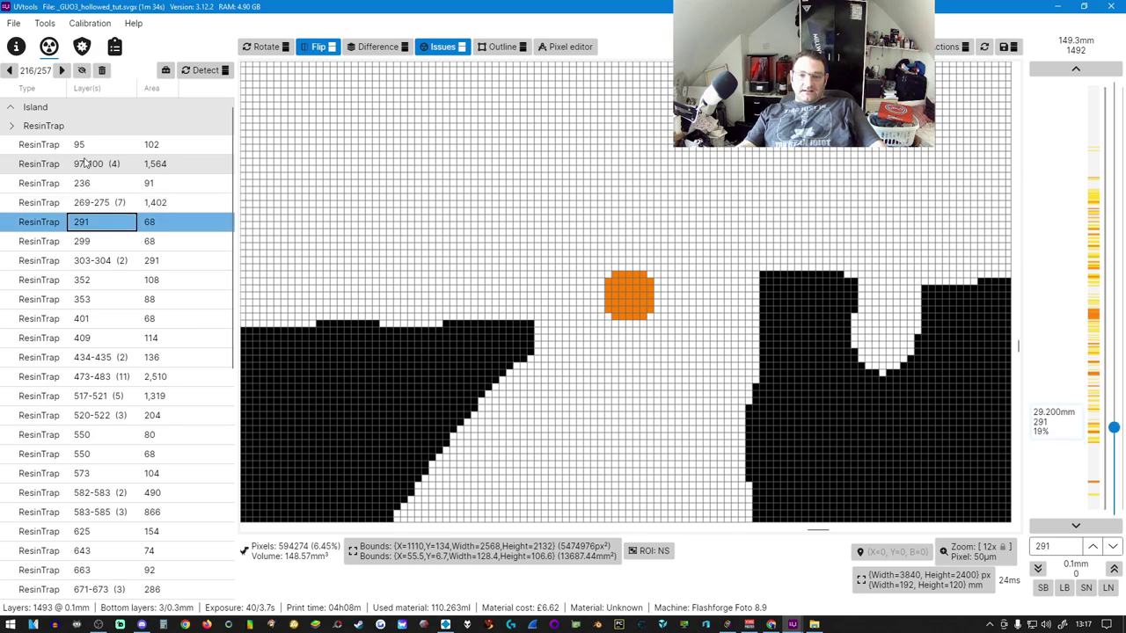
key("Down")
key("Down")
key("Down")
key("Down")
key("Down")
key("Down")
key("Down")
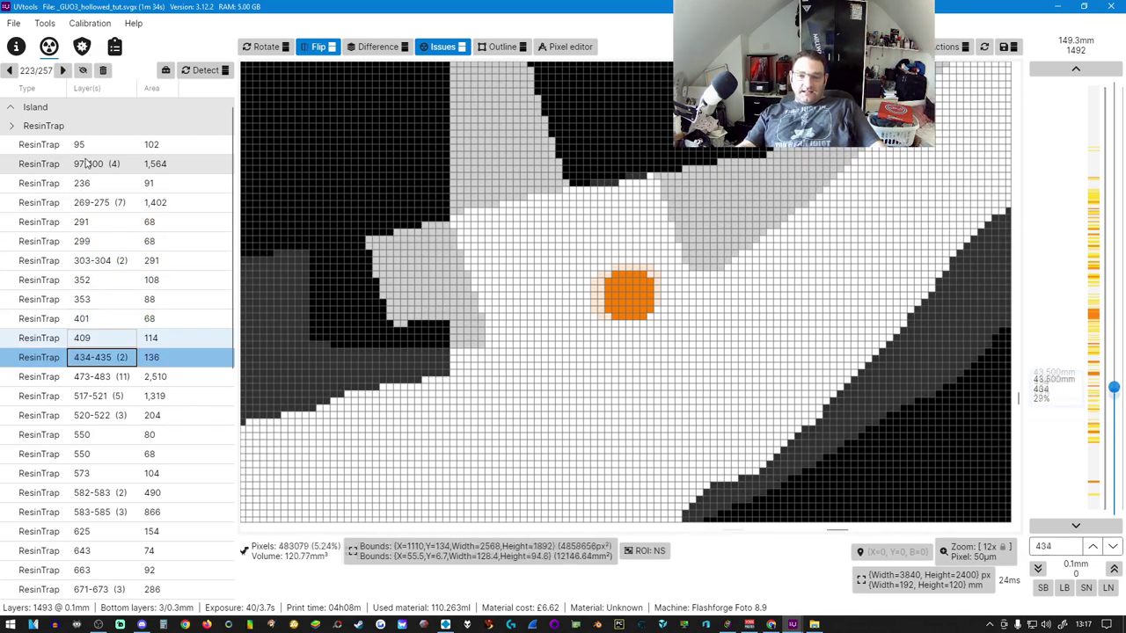
key("Down")
key("Down")
key("Down")
key("Down")
key("Down")
key("Down")
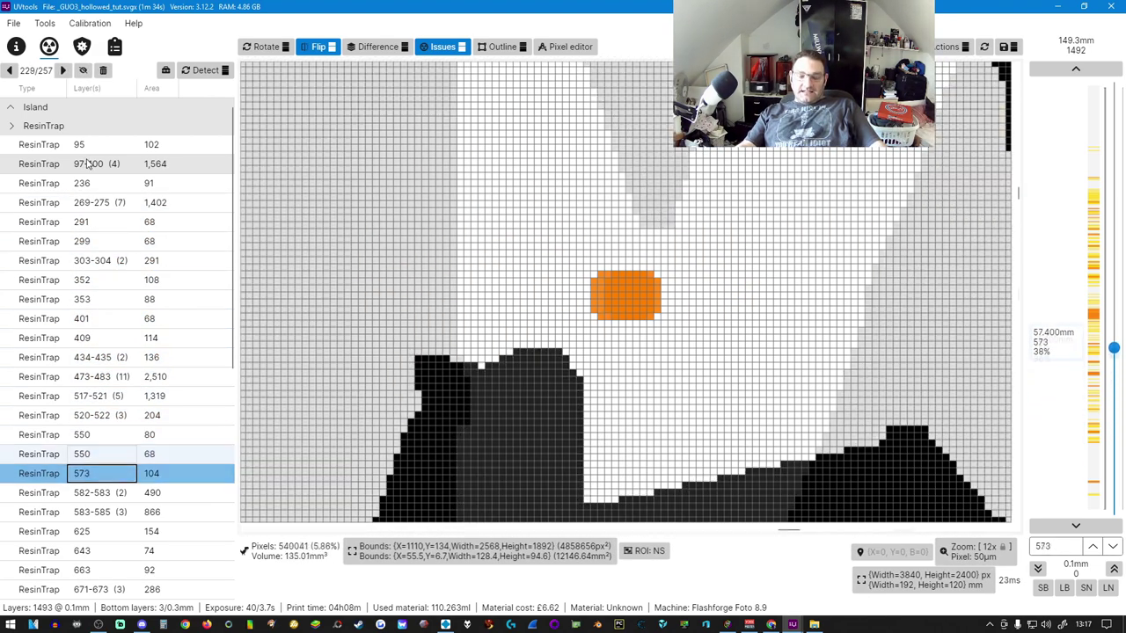
key("Down")
key("Down")
key("Down")
key("Down")
key("Down")
key("Down")
key("Down")
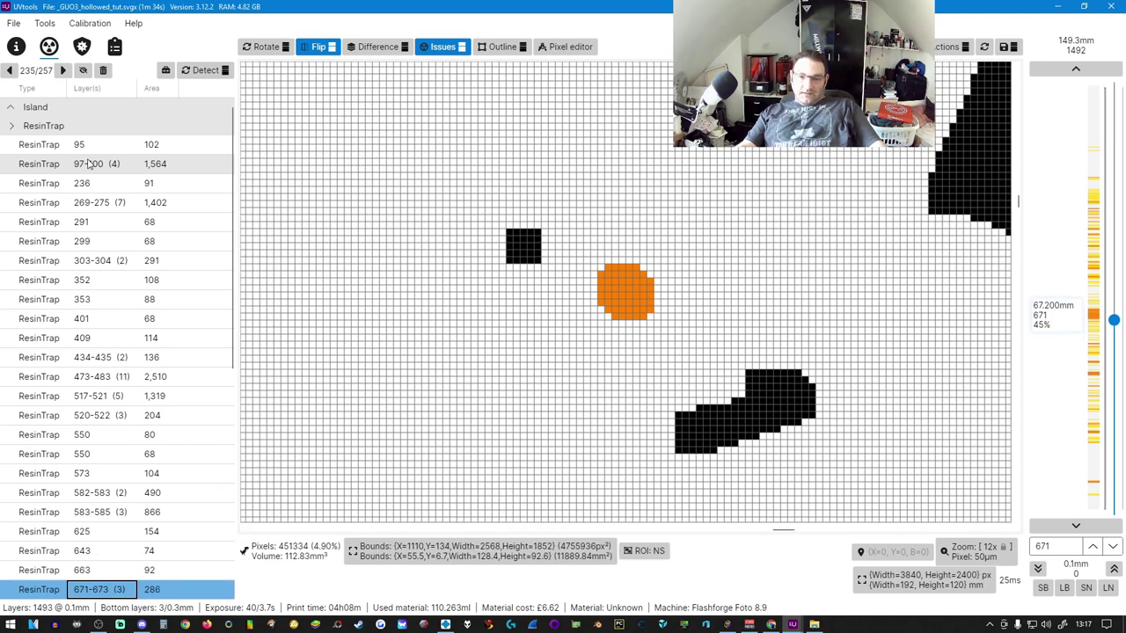
key("Down")
key("Down")
key("Down")
key("Down")
key("Down")
key("Down")
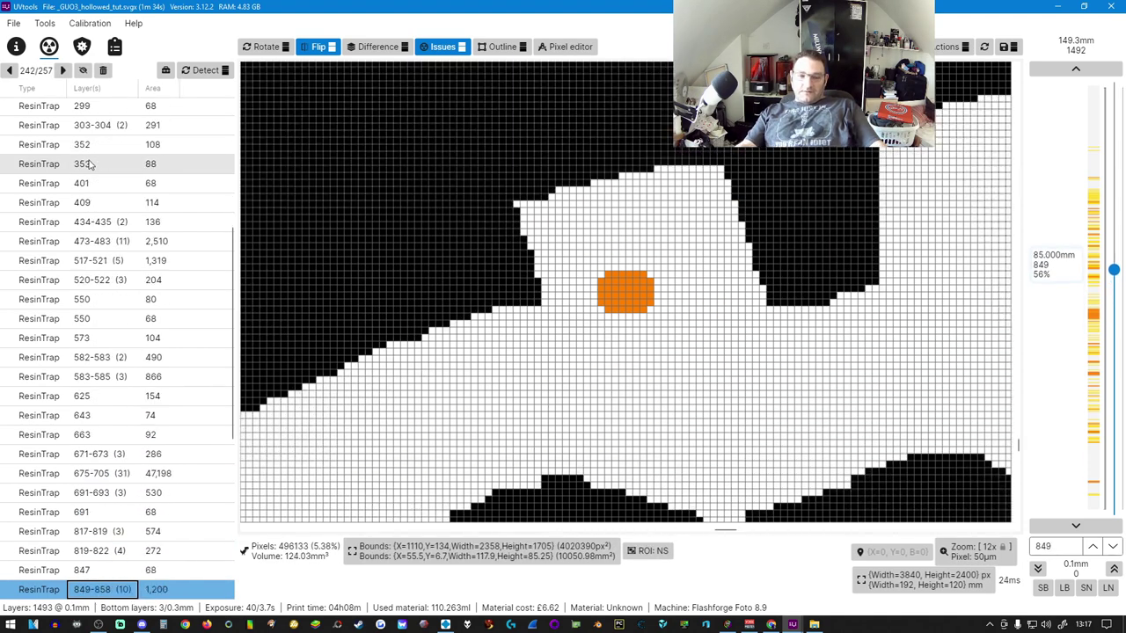
key("Down")
key("Down")
key("Down")
key("Down")
key("Down")
key("Down")
key("Down")
key("Down")
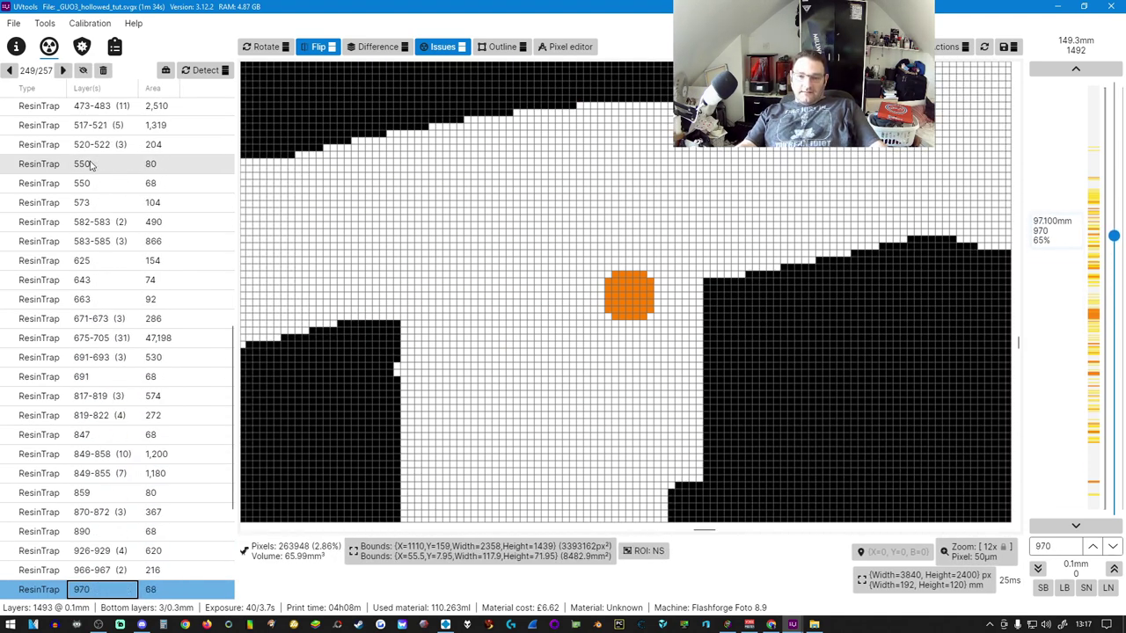
key("Down")
key("Down")
key("Down")
key("Down")
key("Down")
key("Down")
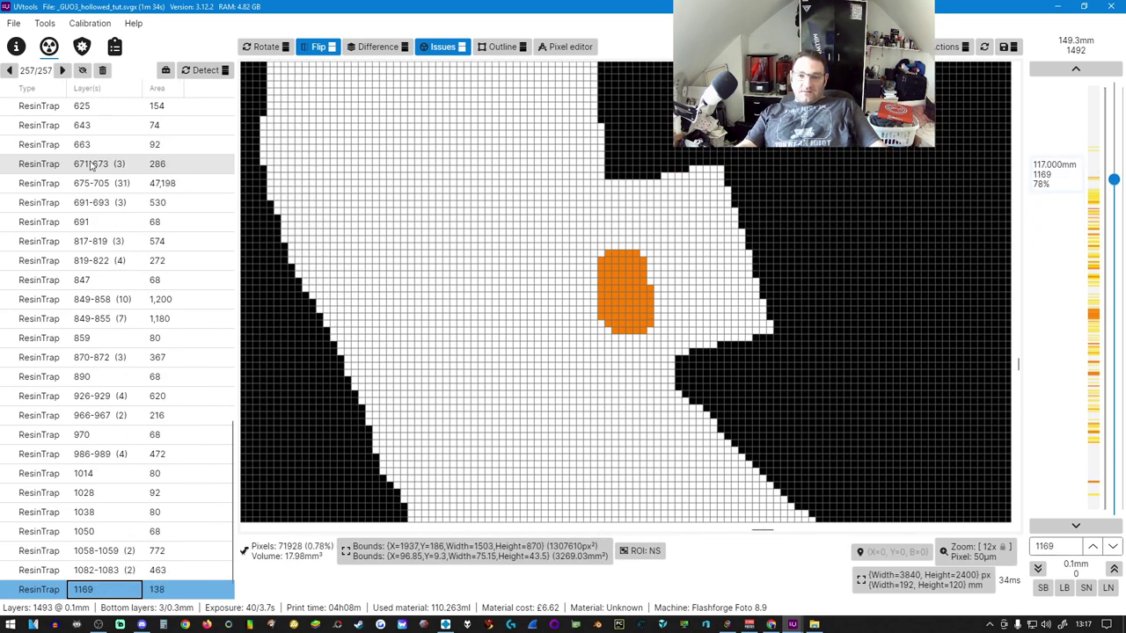
scroll(92, 165, "up", 8)
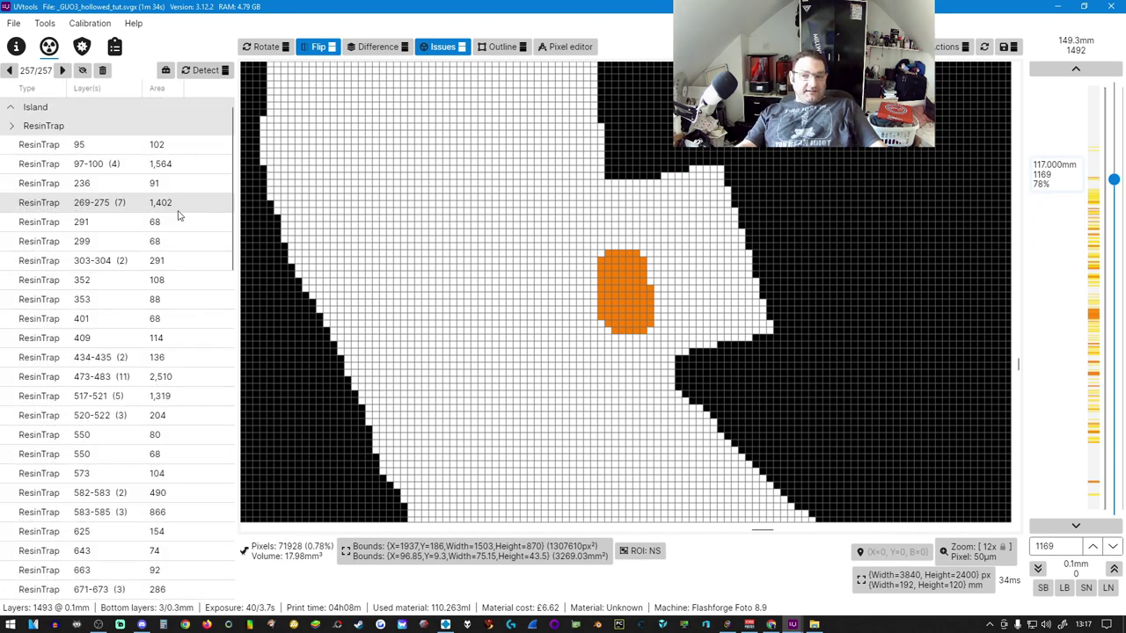
- Select all ResinTrap issues and fill/solidify them
left_click(18, 127)
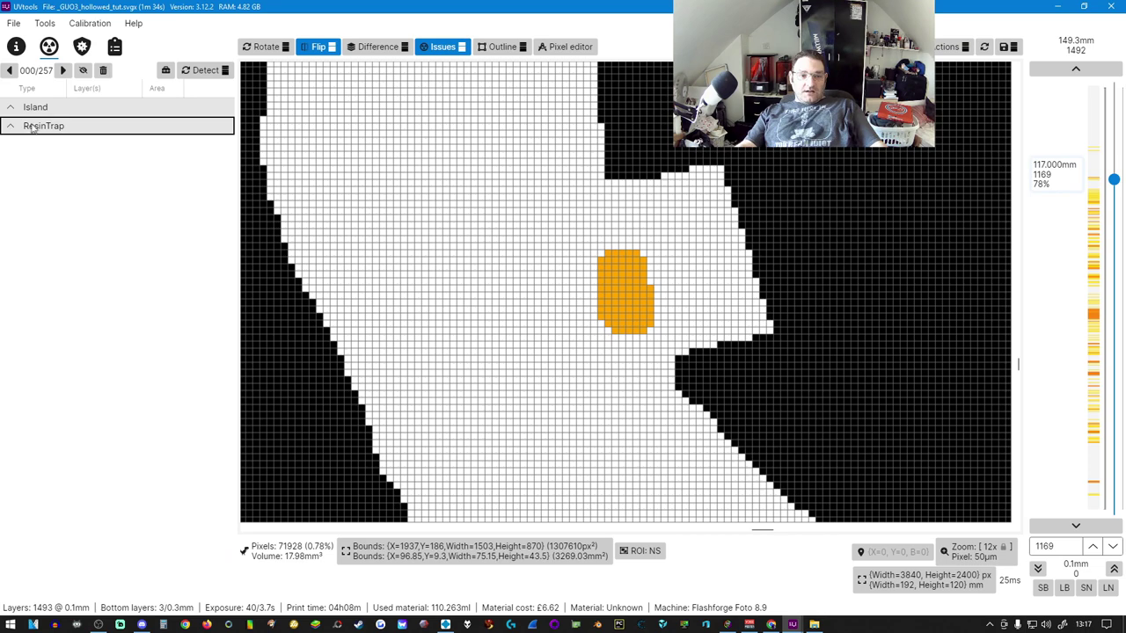
left_click(10, 128)
left_click(33, 148)
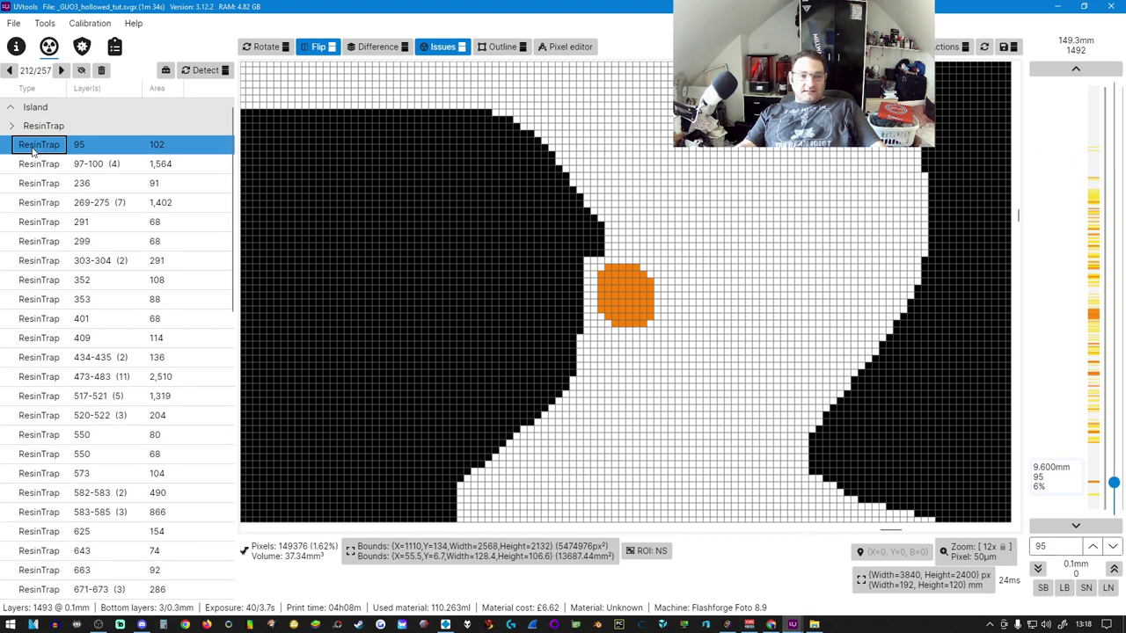
key("ctrl+a")
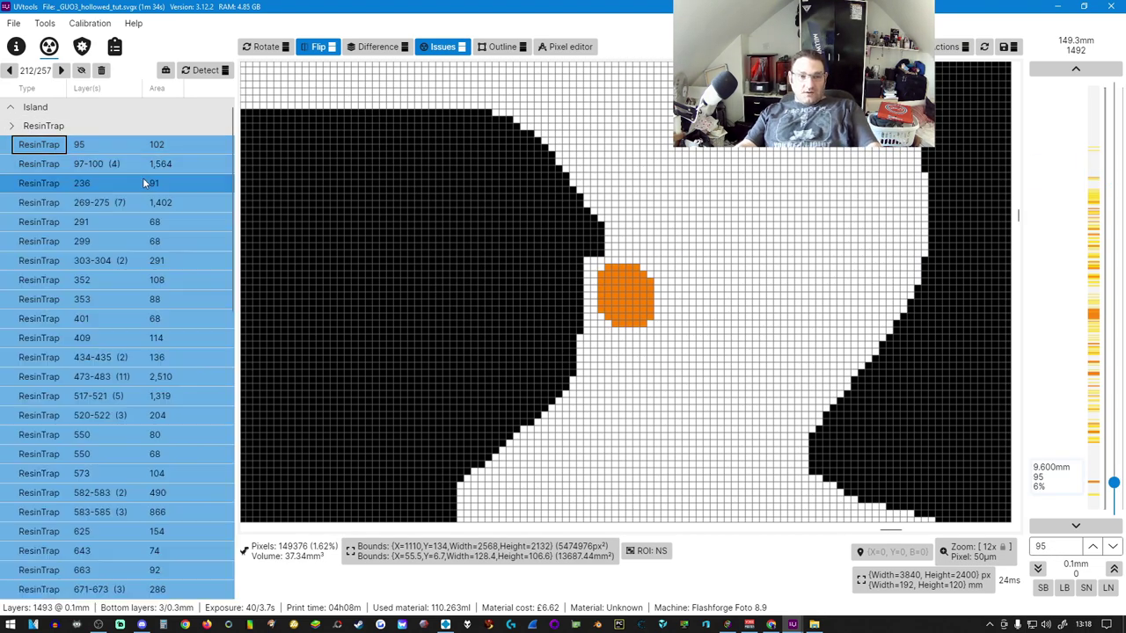
right_click(85, 149)
left_click(114, 179)
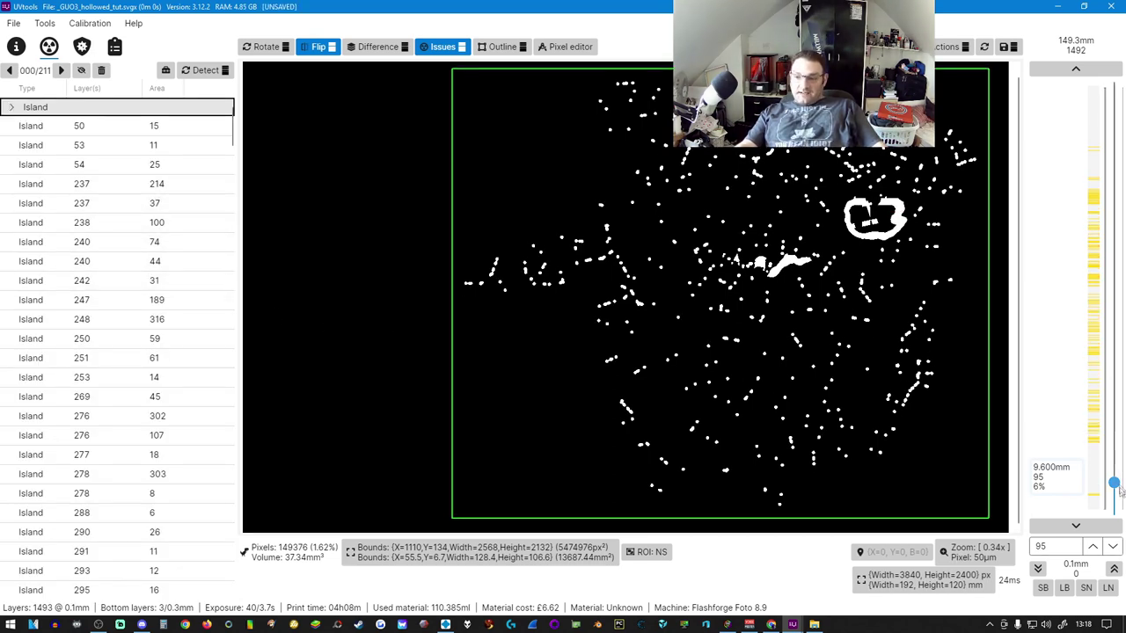
- From top layer 1492, repair islands without resin traps, removing islands up to 5 px recursively for 4 layers and attaching down to 2 layers
left_click_drag(1115, 482, 1080, 85)
left_click(165, 70)
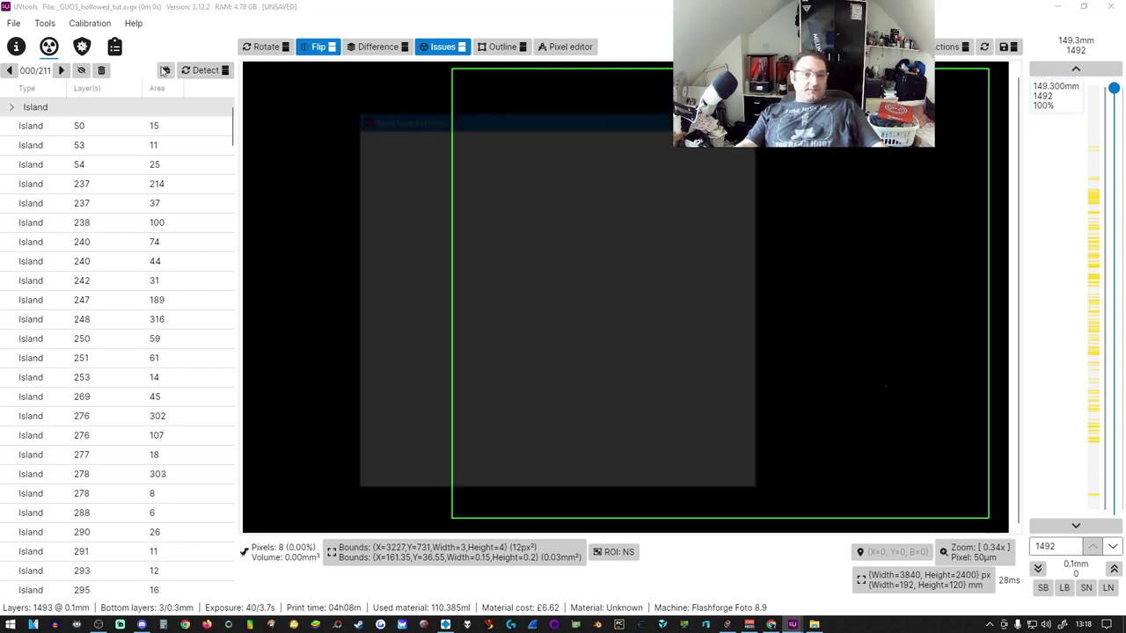
left_click(454, 288)
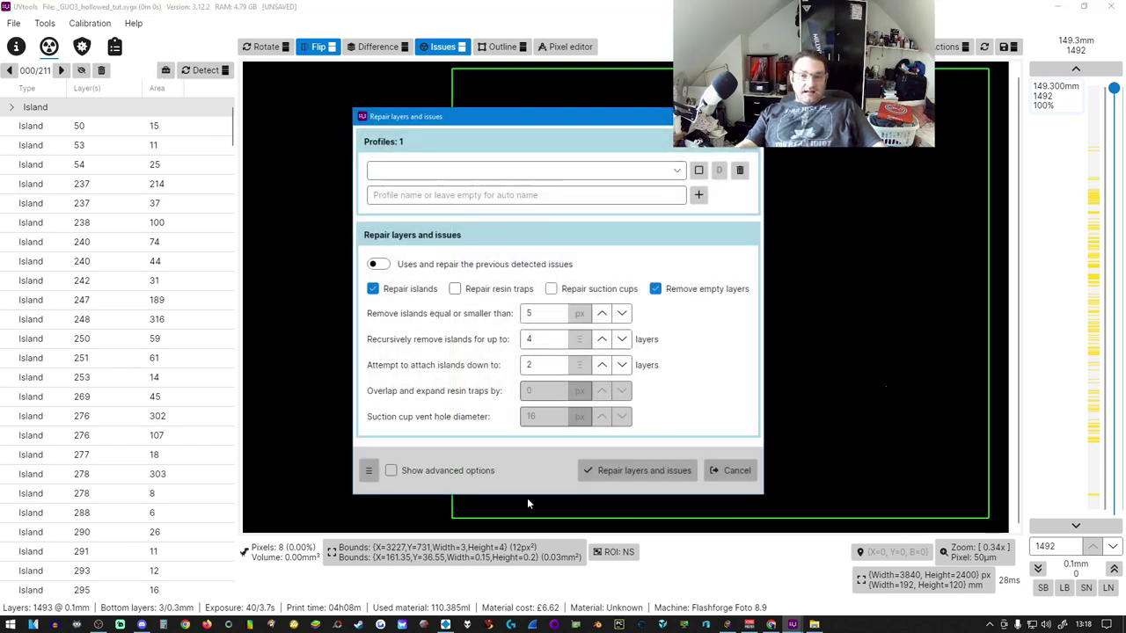
left_click(616, 470)
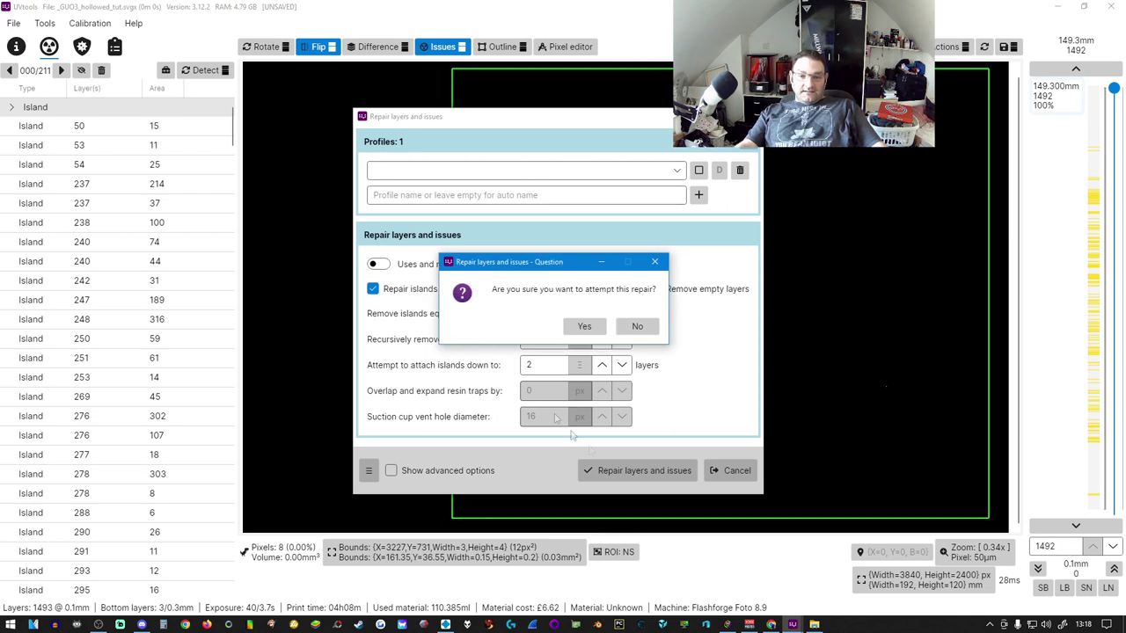
left_click(580, 326)
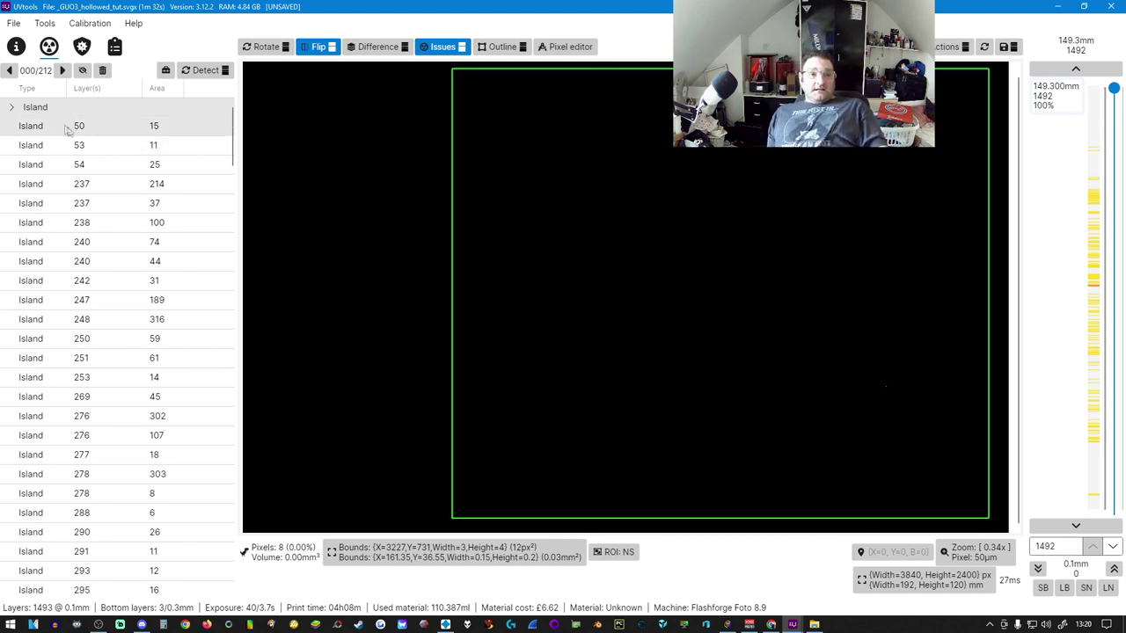
- Collapse the Island group and fill/solidify the remaining ResinTrap issue on layers 786-790
left_click(13, 108)
left_click(70, 146)
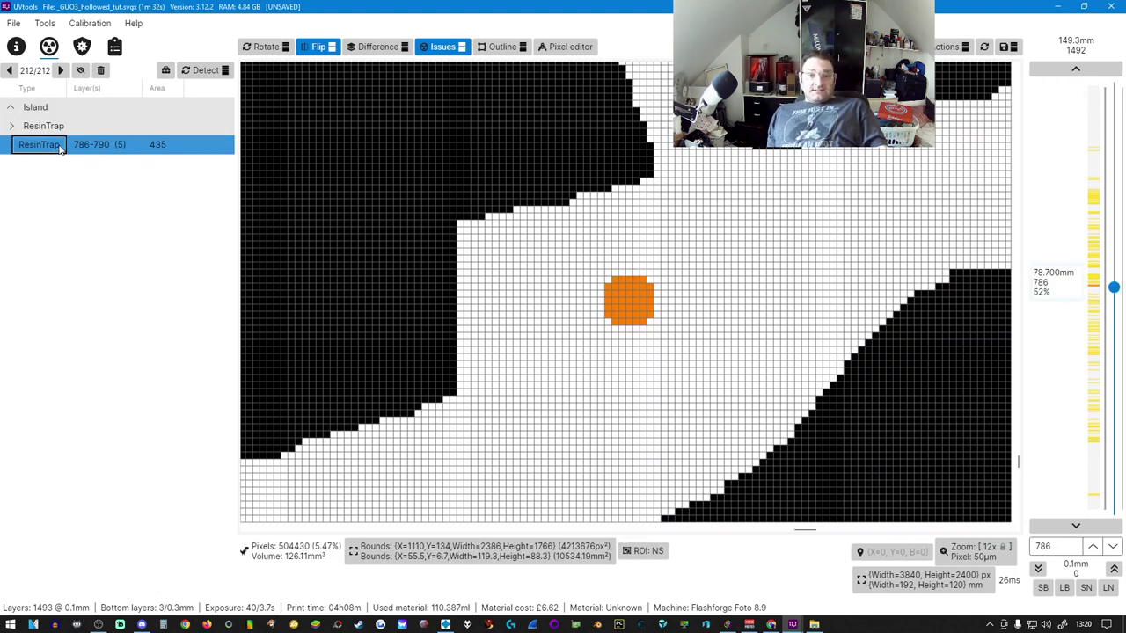
right_click(70, 148)
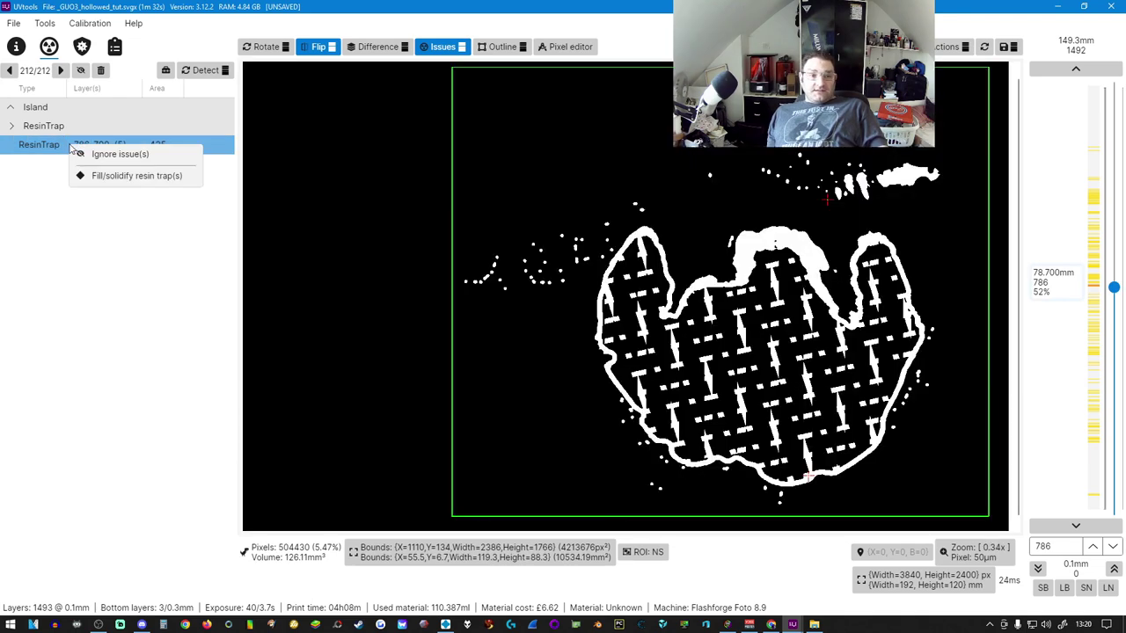
left_click(131, 176)
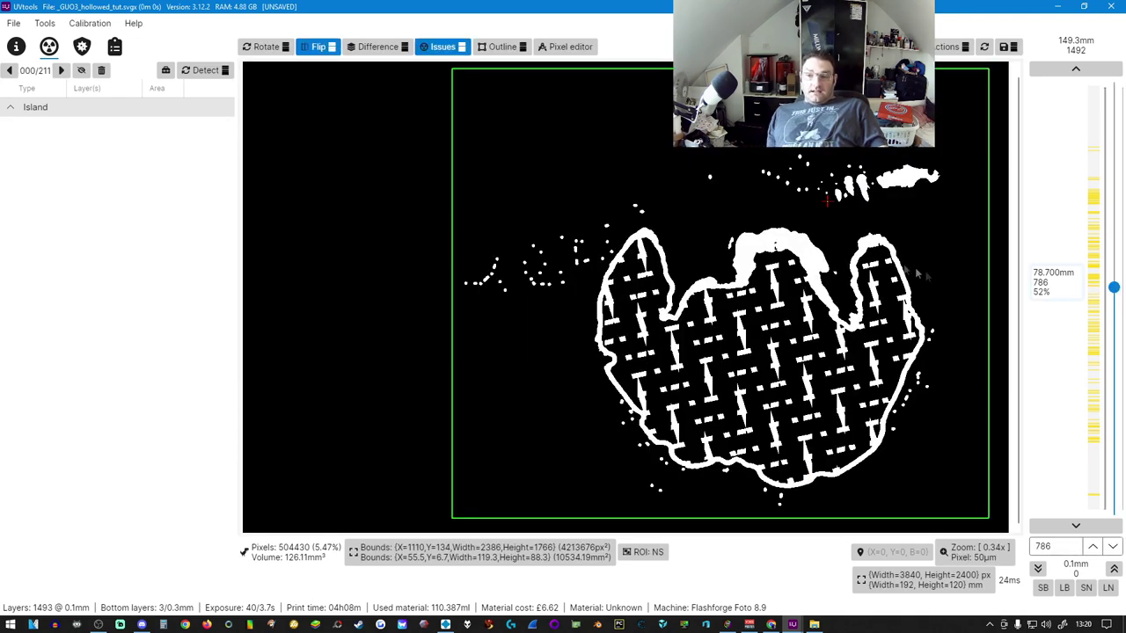
- Save the repaired _GUO3_hollowed_tut.svgx over its original file and close UVtools
left_click_drag(1112, 288, 1111, 88)
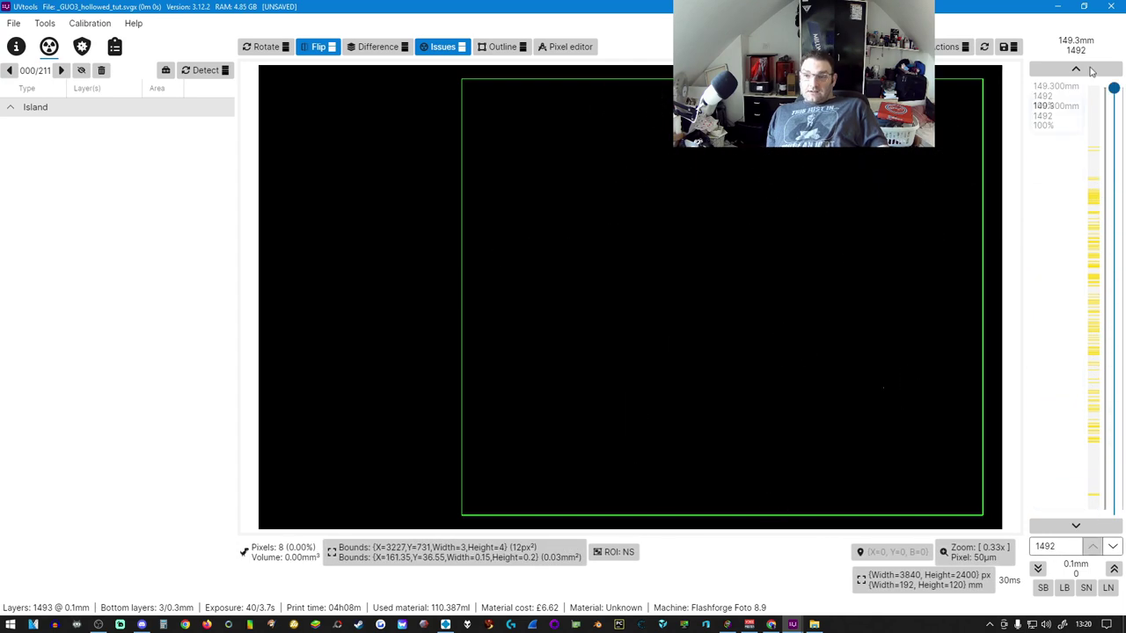
left_click(15, 25)
left_click(56, 125)
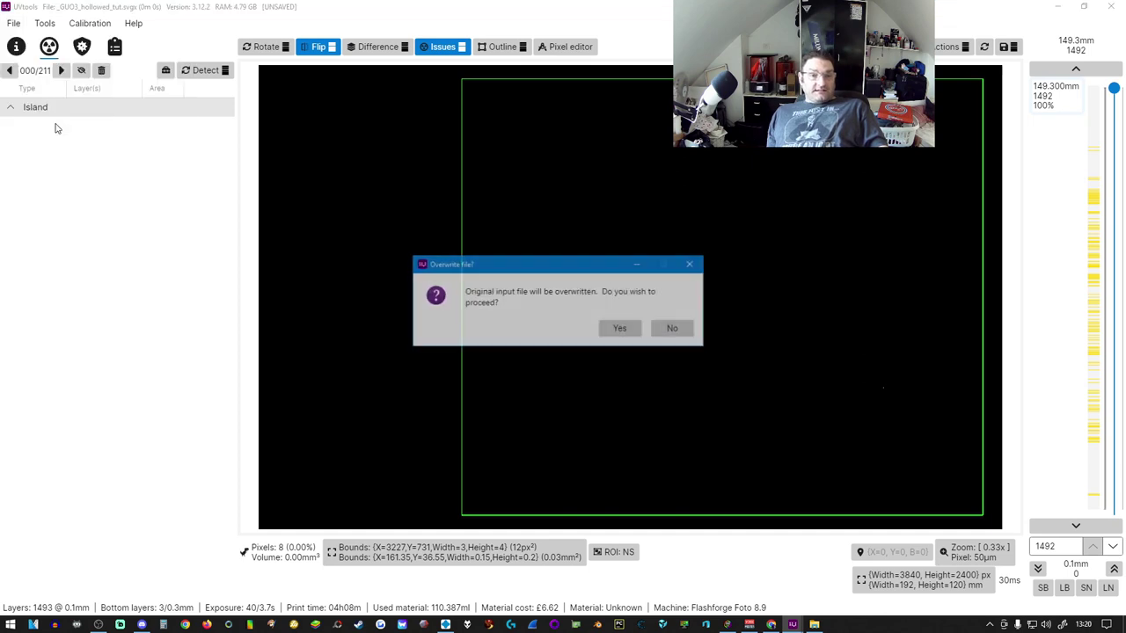
left_click(621, 329)
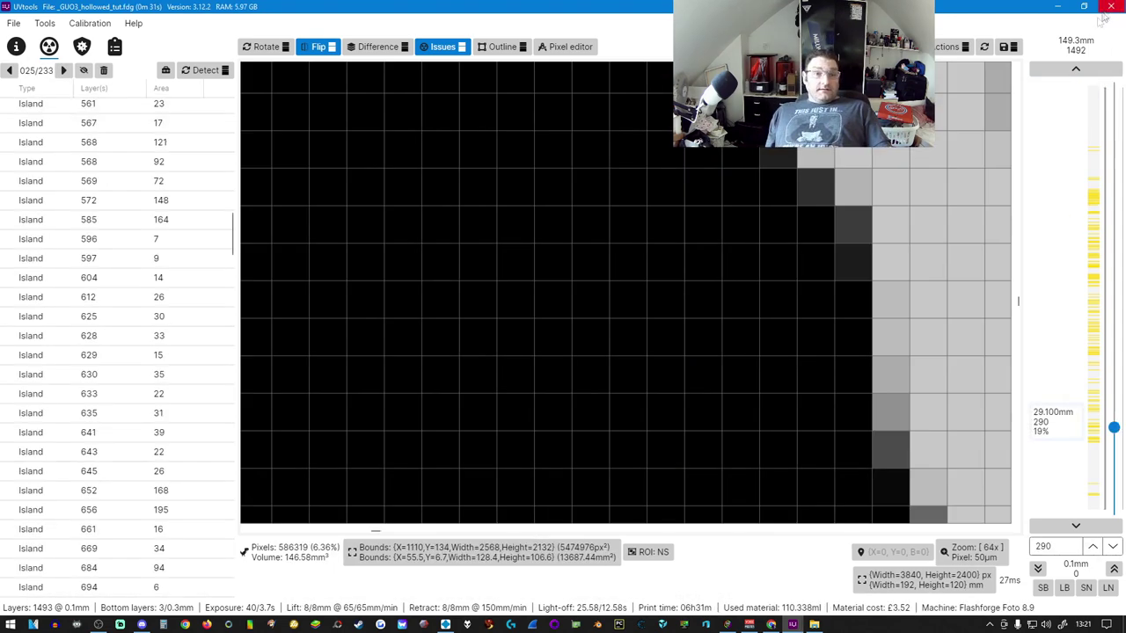
left_click(1110, 7)
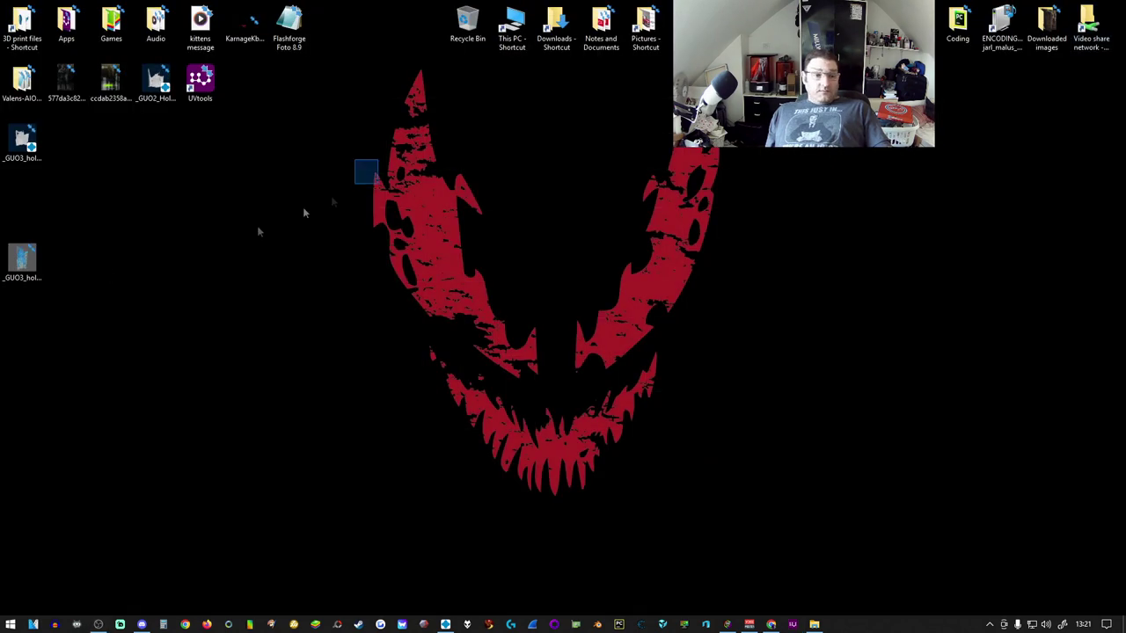
- Place the _GUO3_hollowed_tut.svgx file beside the _GUO3_hollowed_tut file on the desktop
left_click_drag(16, 267, 62, 182)
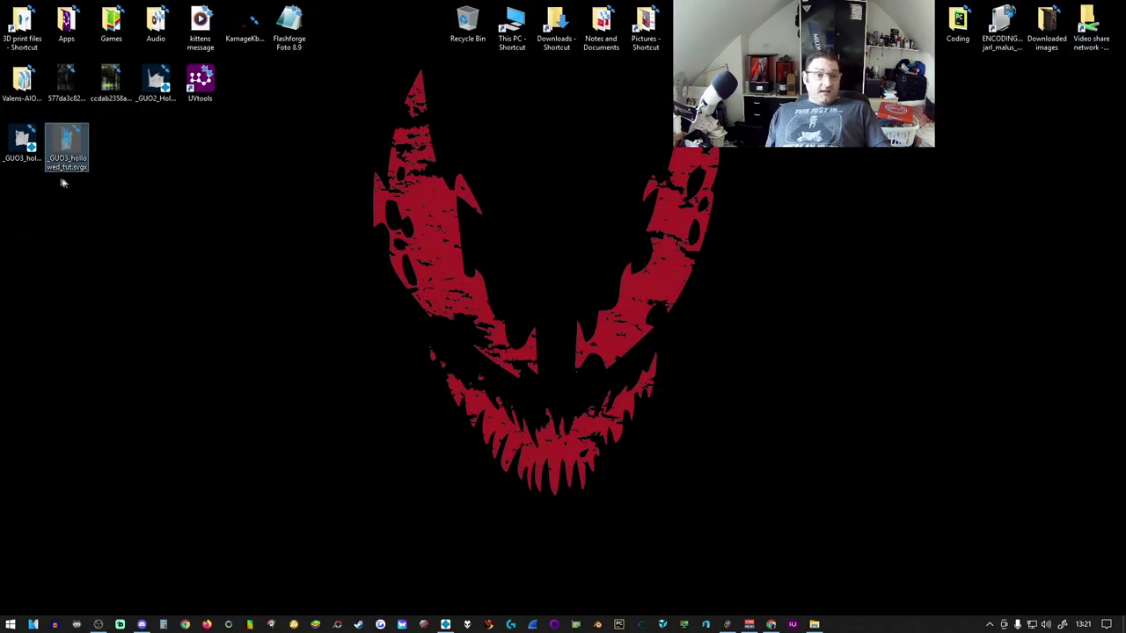
left_click(22, 144)
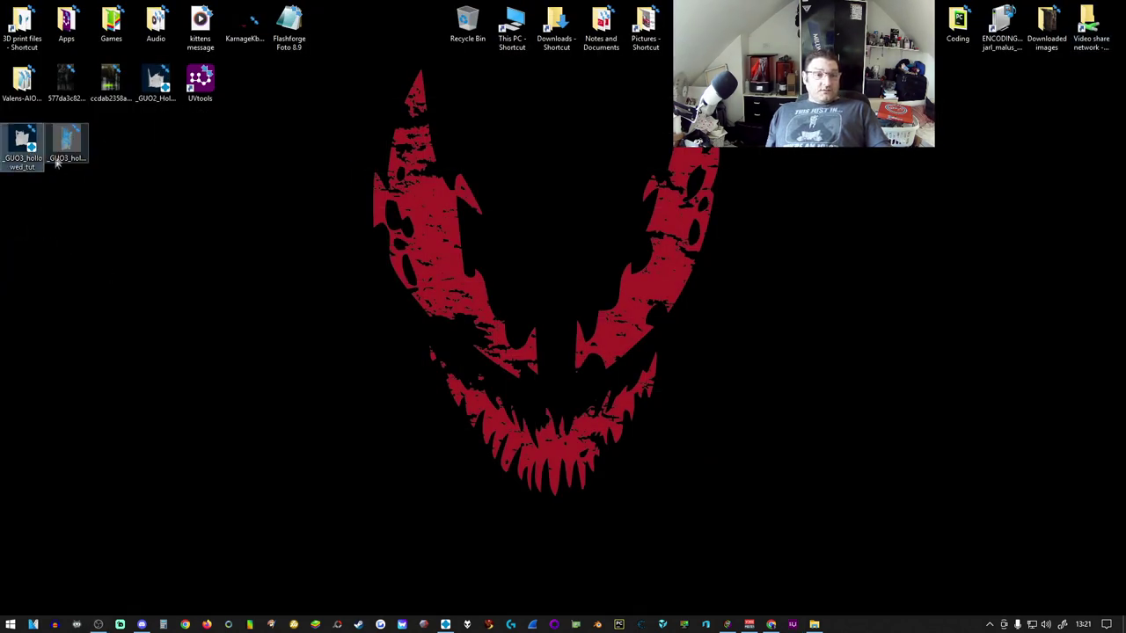
left_click(62, 150)
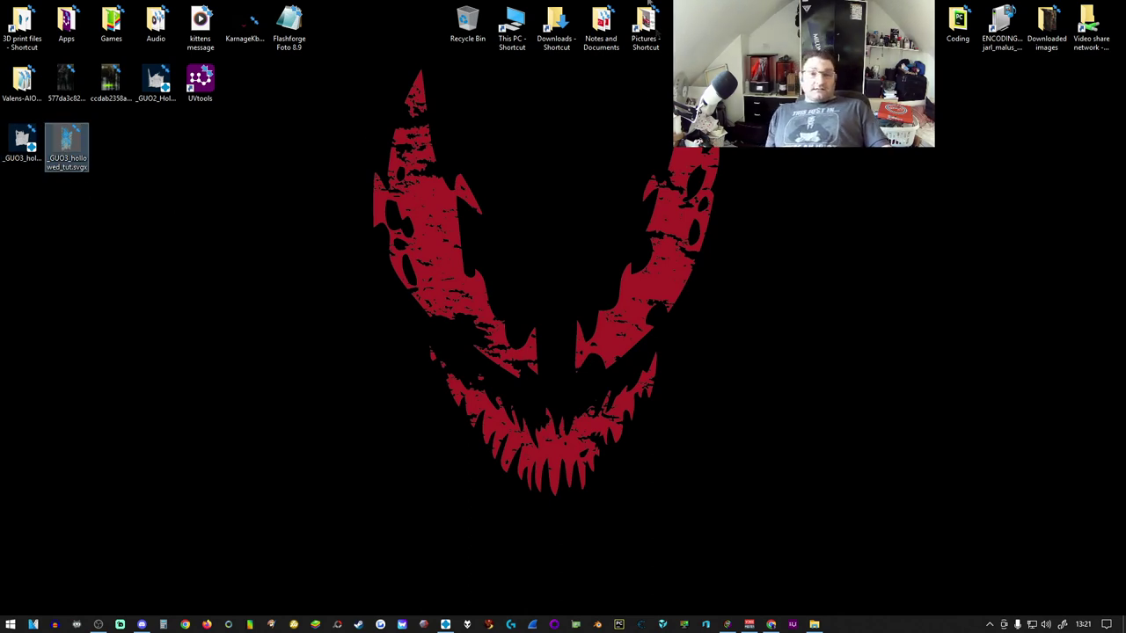
- Copy _GUO3_hollowed_tut.svgx from the desktop to USB Drive (G:) and close the drive's window
left_click(475, 26)
double_click(508, 32)
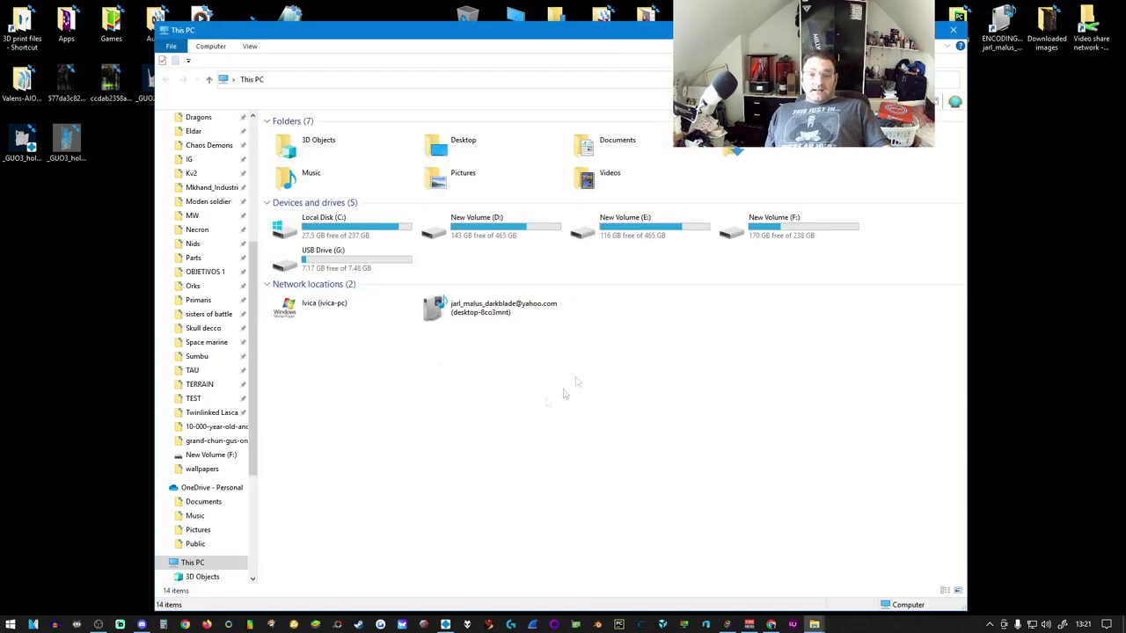
left_click(374, 272)
double_click(374, 273)
left_click_drag(66, 140, 554, 238)
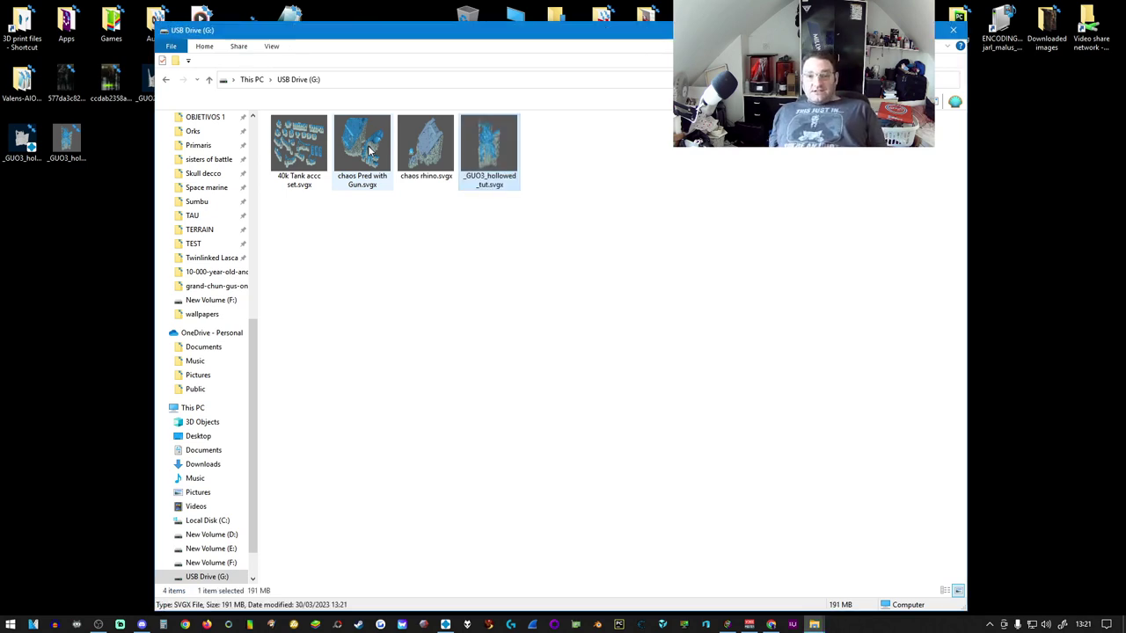
left_click(771, 305)
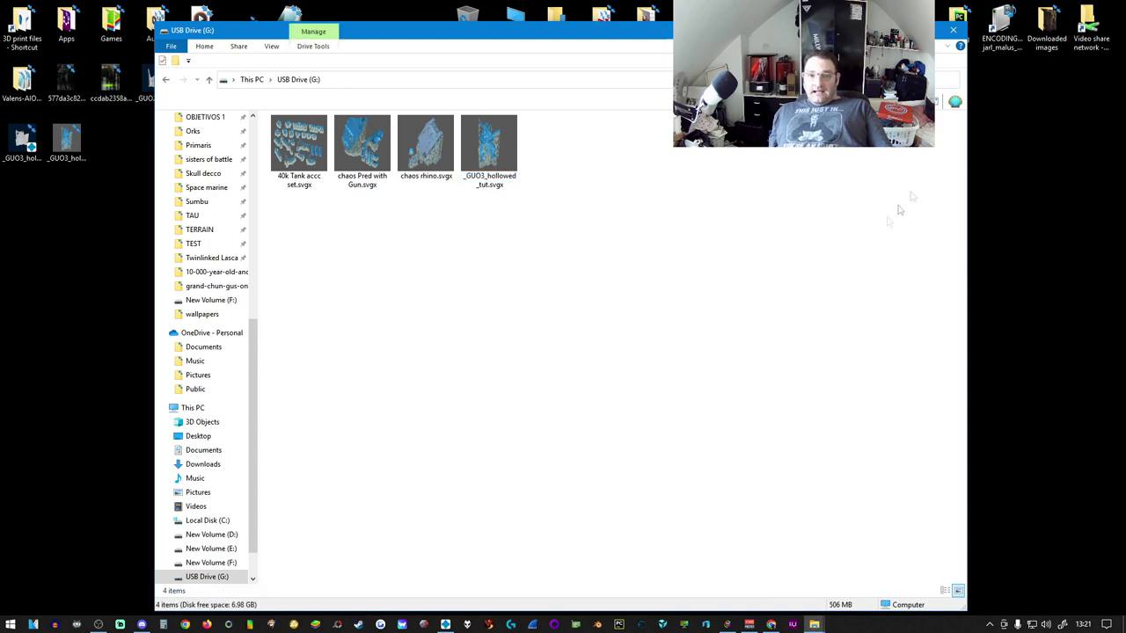
left_click(960, 35)
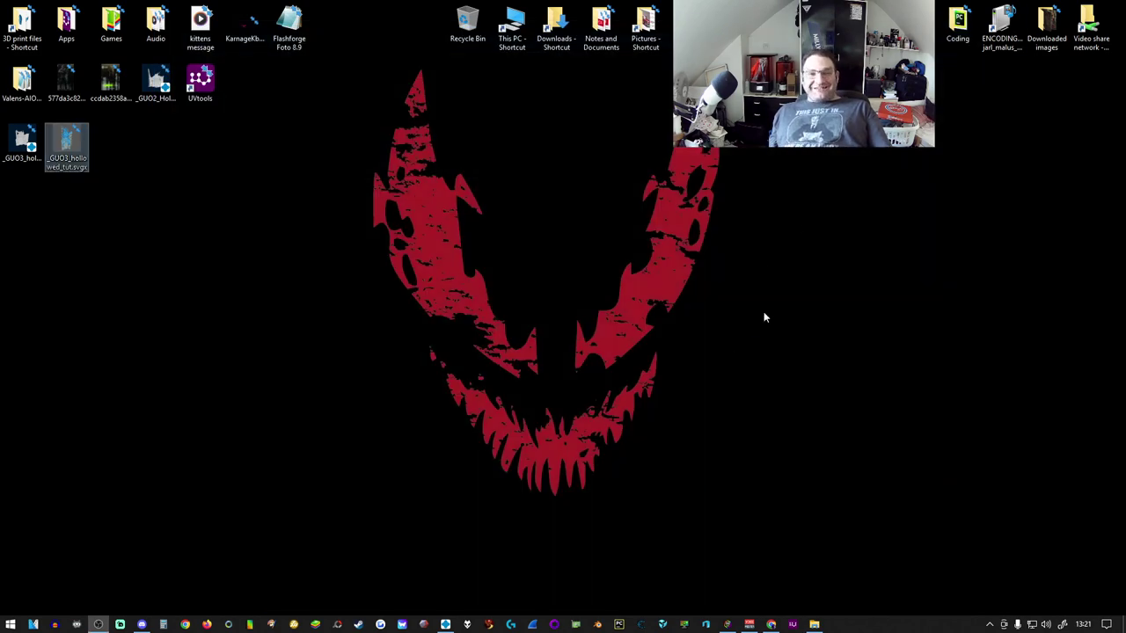